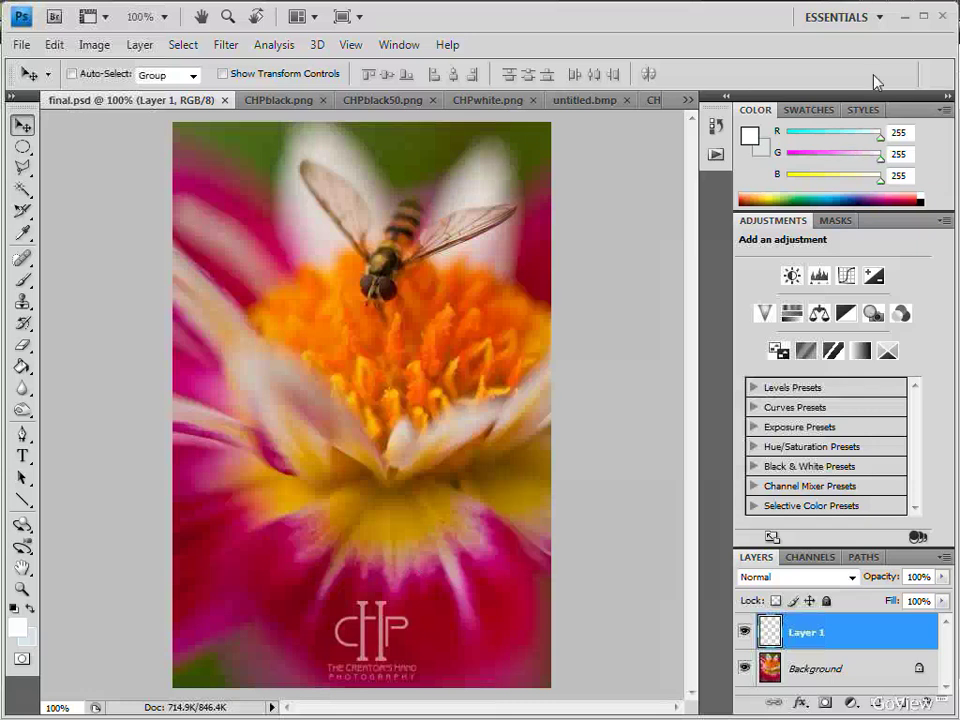
# Step: Minimize Photoshop to bring CorelDRAW X4's logo.cdr with the CHP logo into view
pyautogui.click(903, 18)
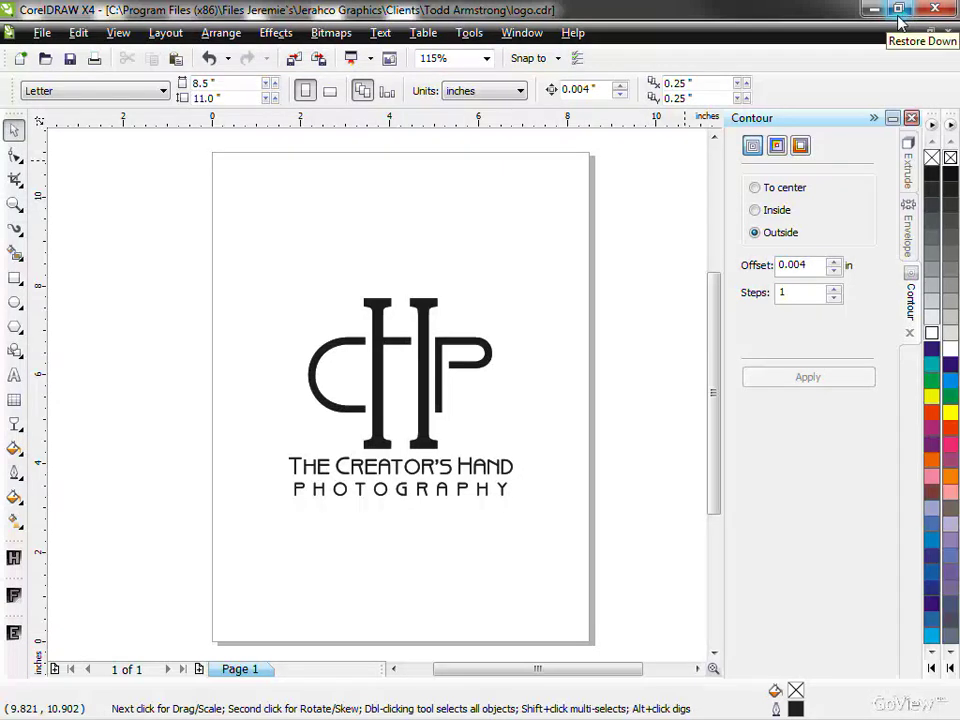
# Step: Zoom the CorelDRAW view in on the CHP logo to 199% and return to the Pick tool
pyautogui.click(15, 205)
pyautogui.click(596, 540)
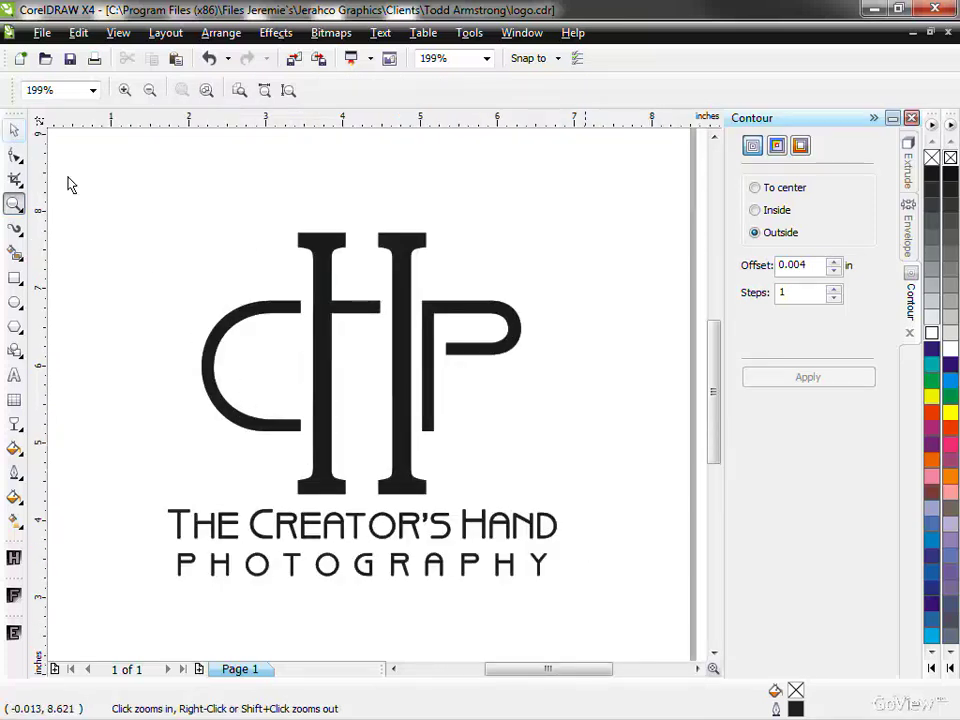
pyautogui.press('space')
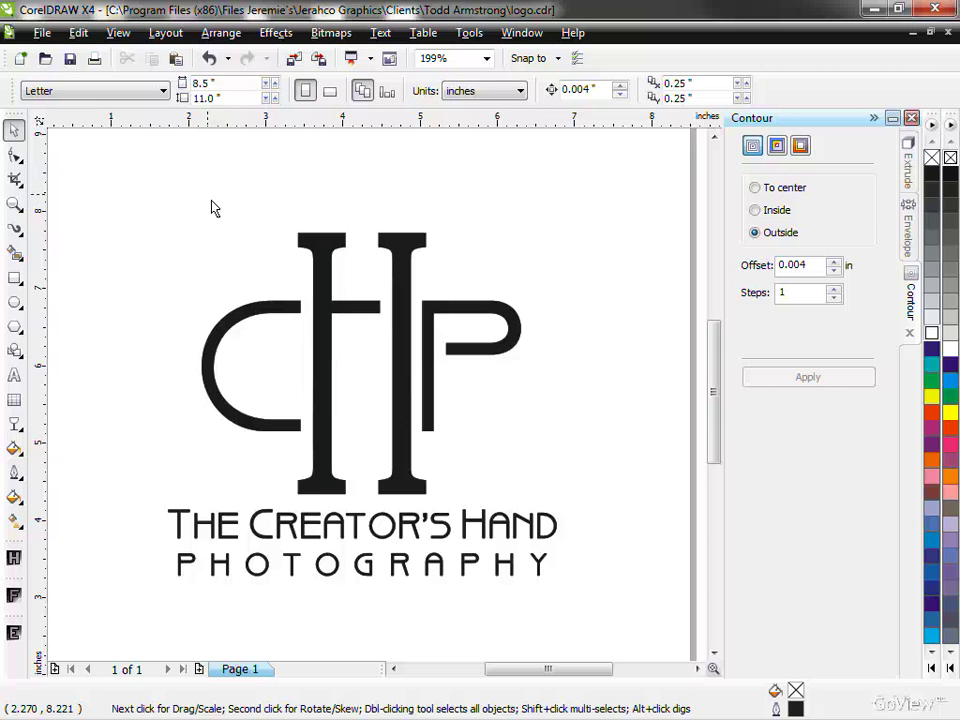
# Step: Export the logo as a PNG file named CHPblack
pyautogui.click(40, 34)
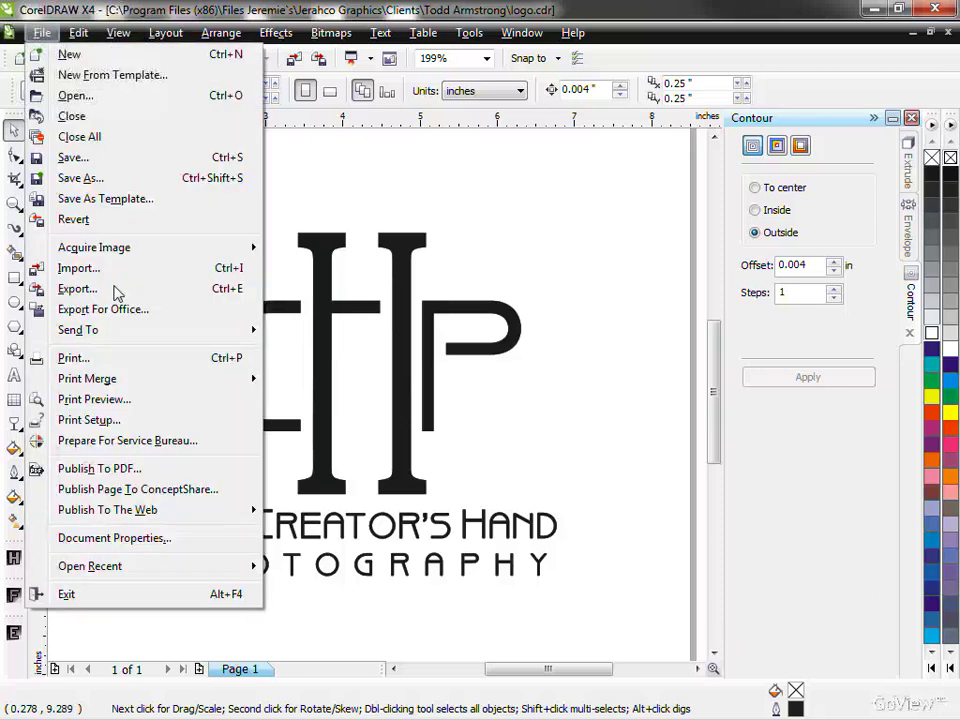
pyautogui.click(114, 290)
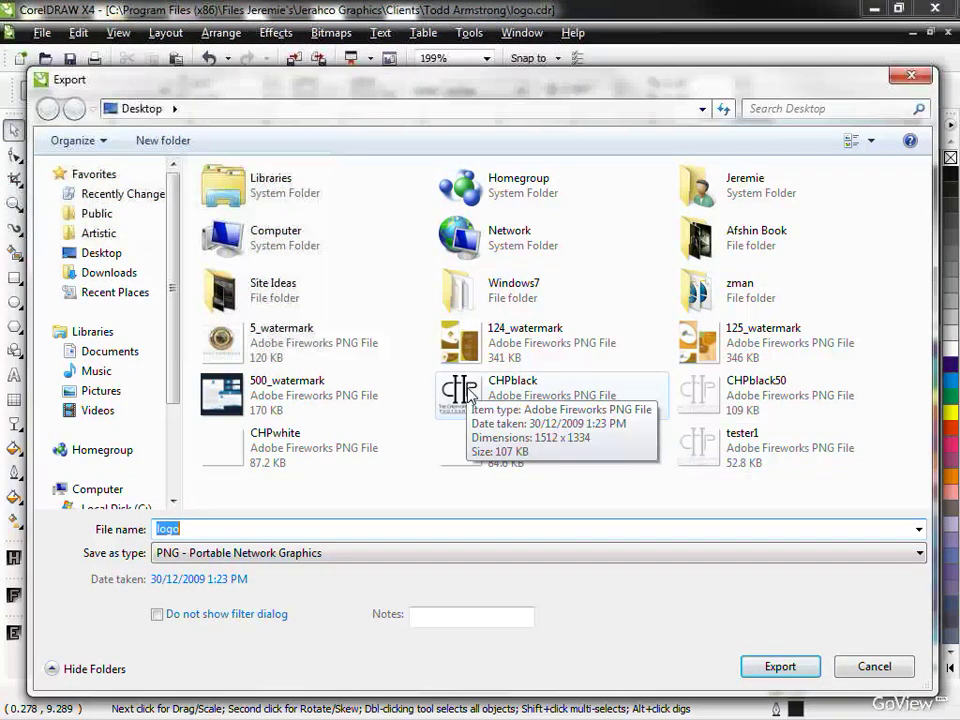
pyautogui.click(470, 393)
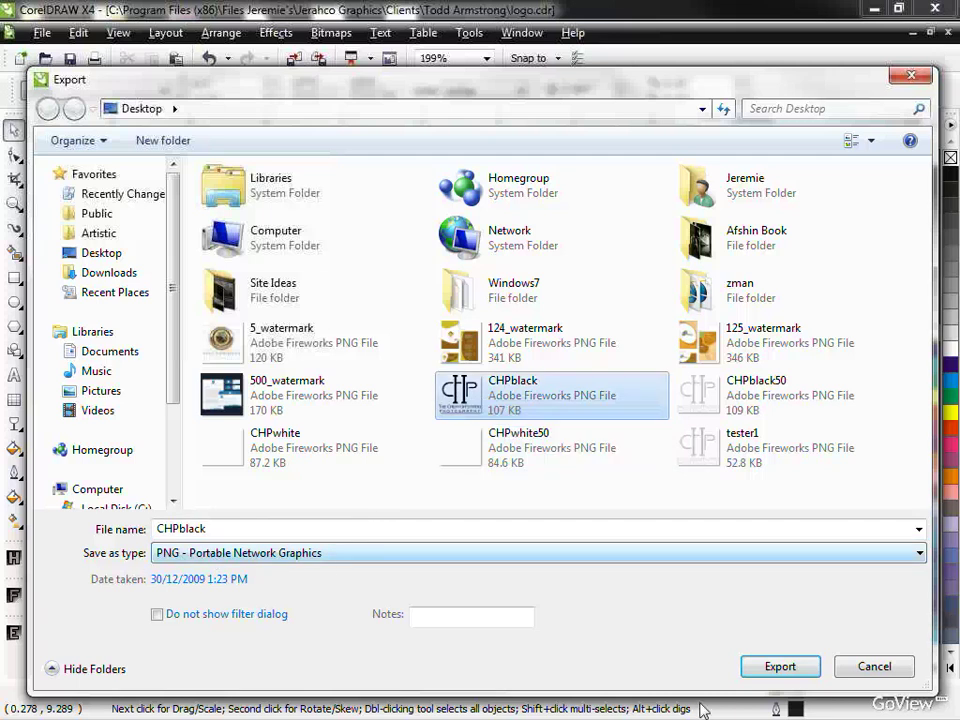
pyautogui.click(779, 676)
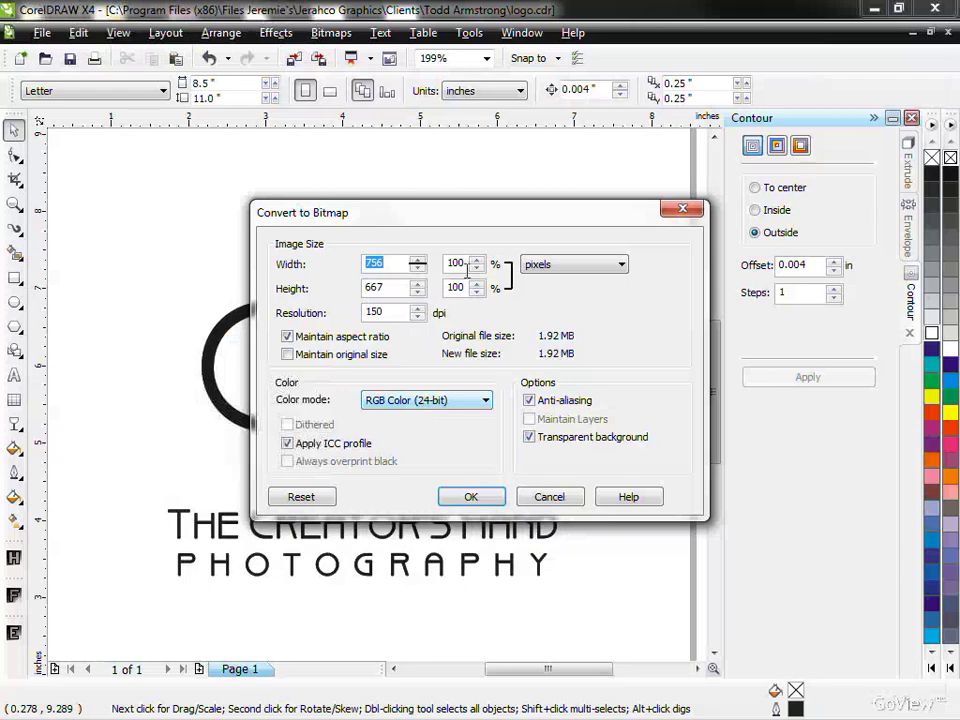
# Step: Convert the export at 200% size with a transparent background and finish the PNG export
pyautogui.doubleClick(456, 263)
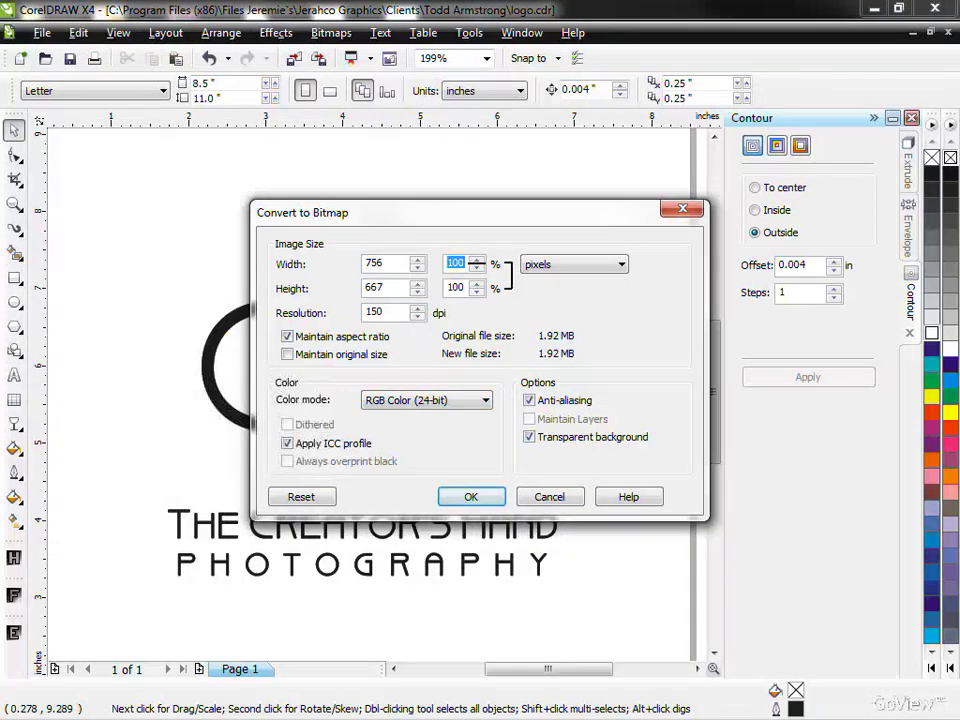
pyautogui.write('200')
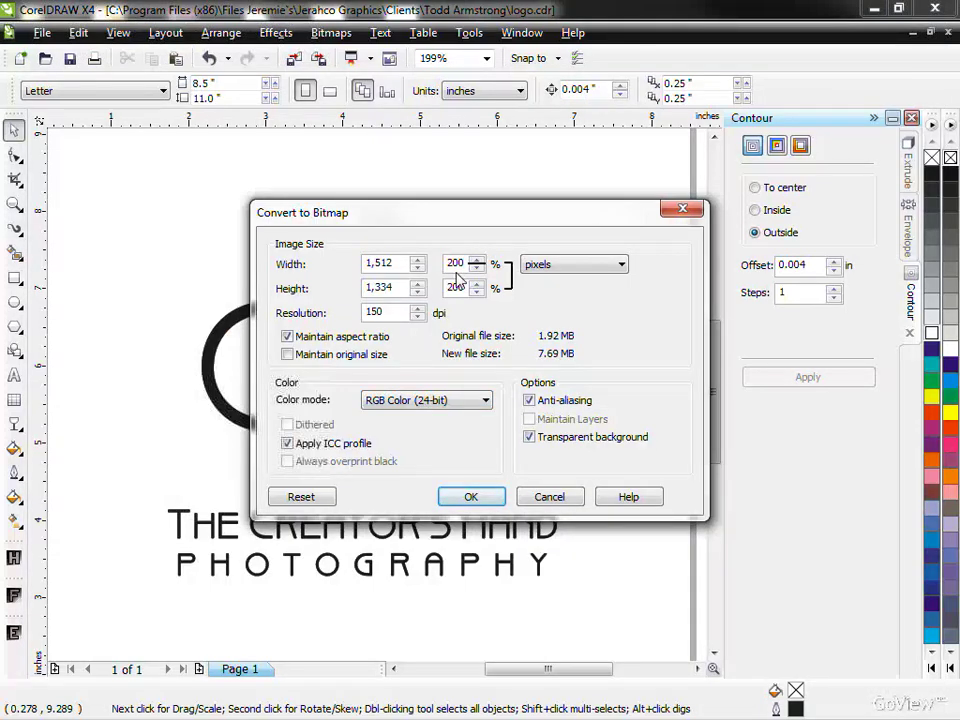
pyautogui.click(529, 438)
pyautogui.click(529, 437)
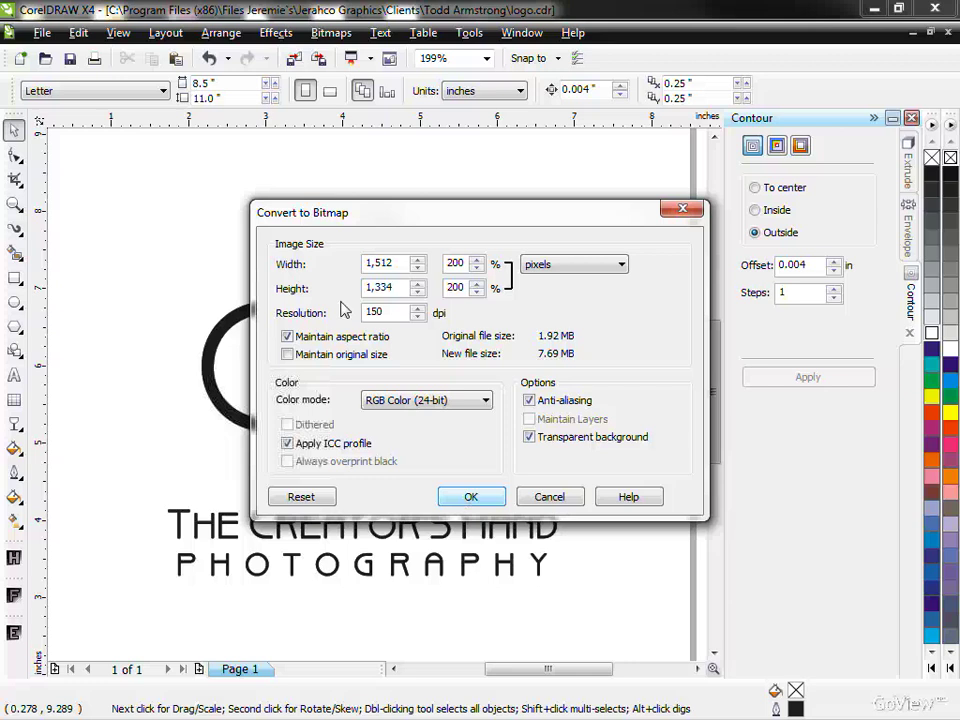
pyautogui.click(472, 498)
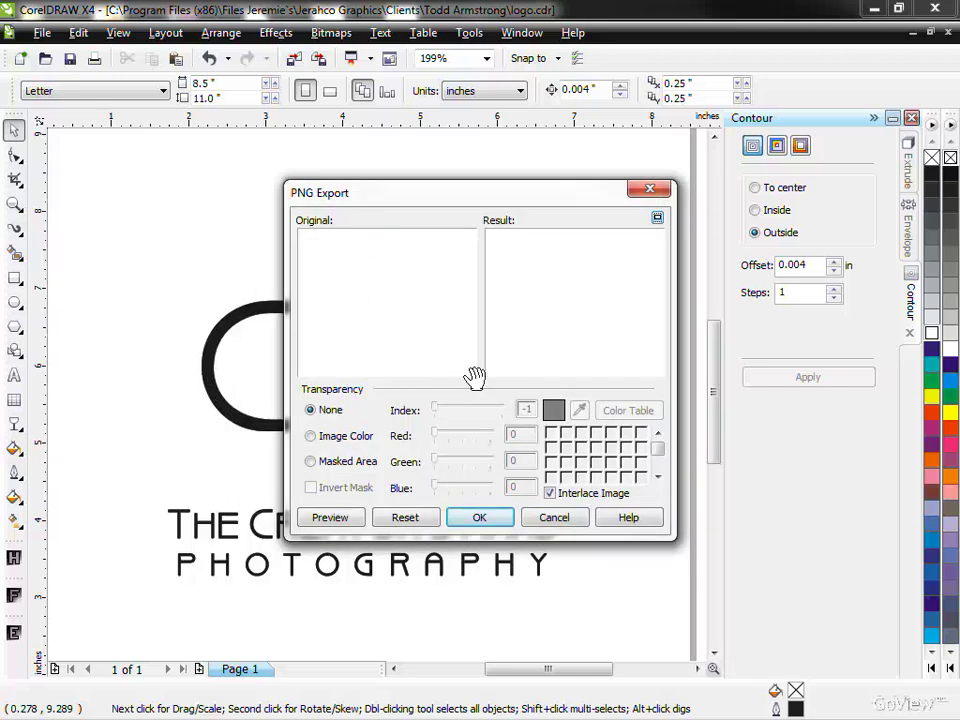
pyautogui.click(485, 521)
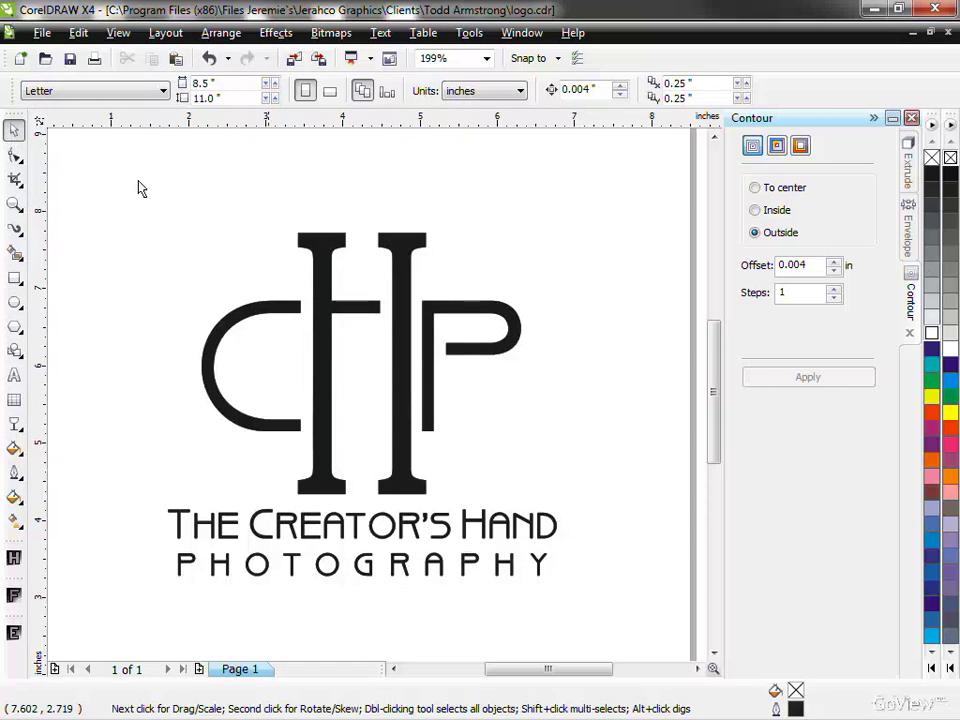
# Step: Select the whole logo, try a white fill, then undo it back to black
pyautogui.hotkey('ctrl', 'a')
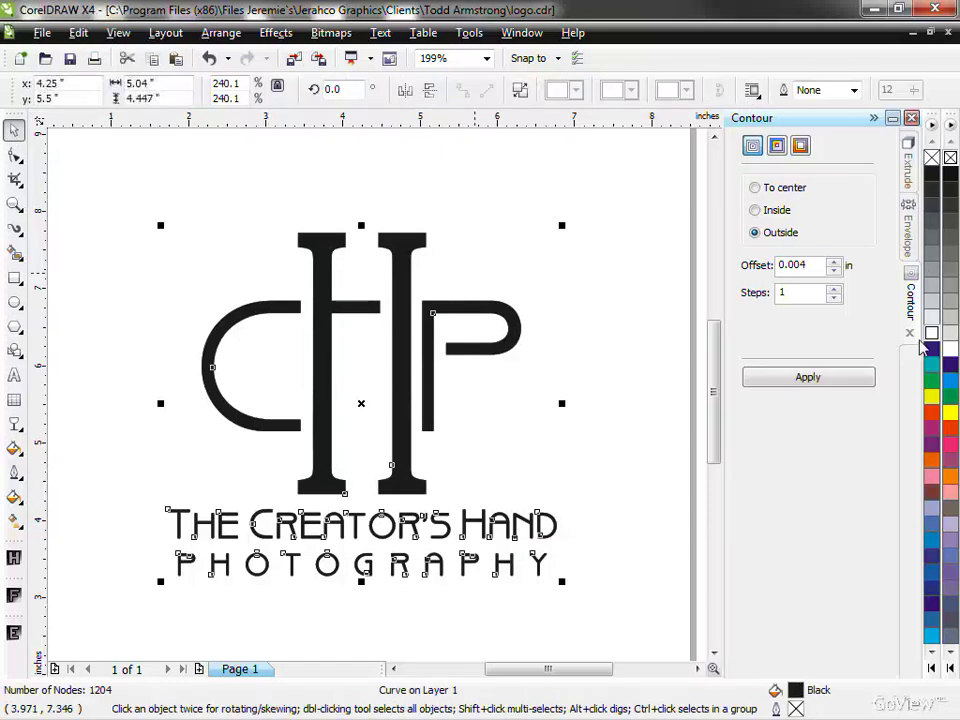
pyautogui.click(931, 333)
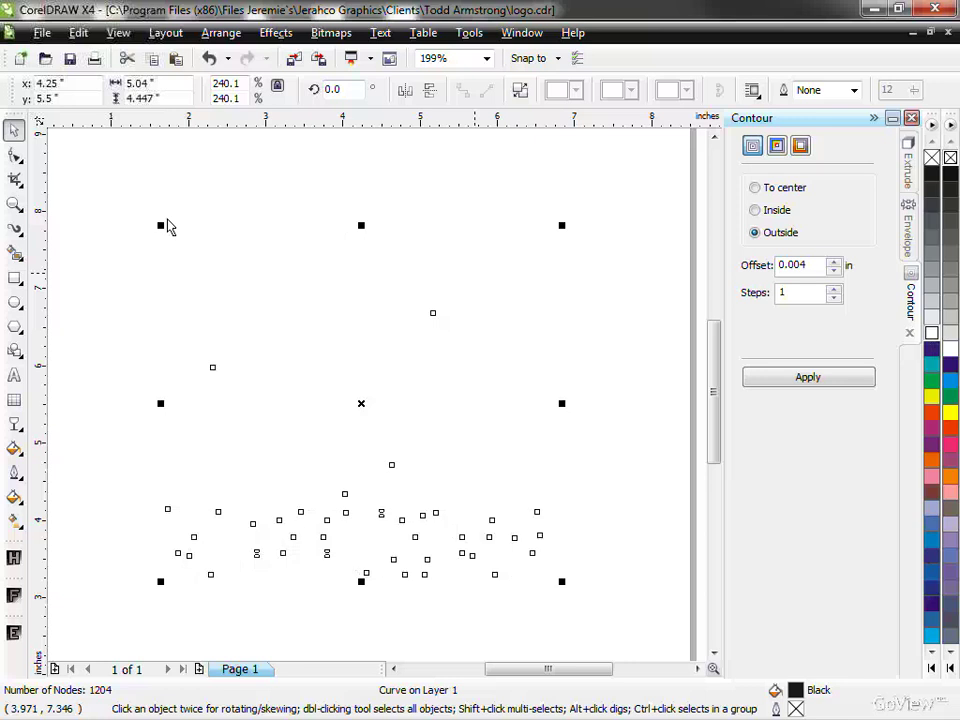
pyautogui.click(112, 135)
pyautogui.click(42, 32)
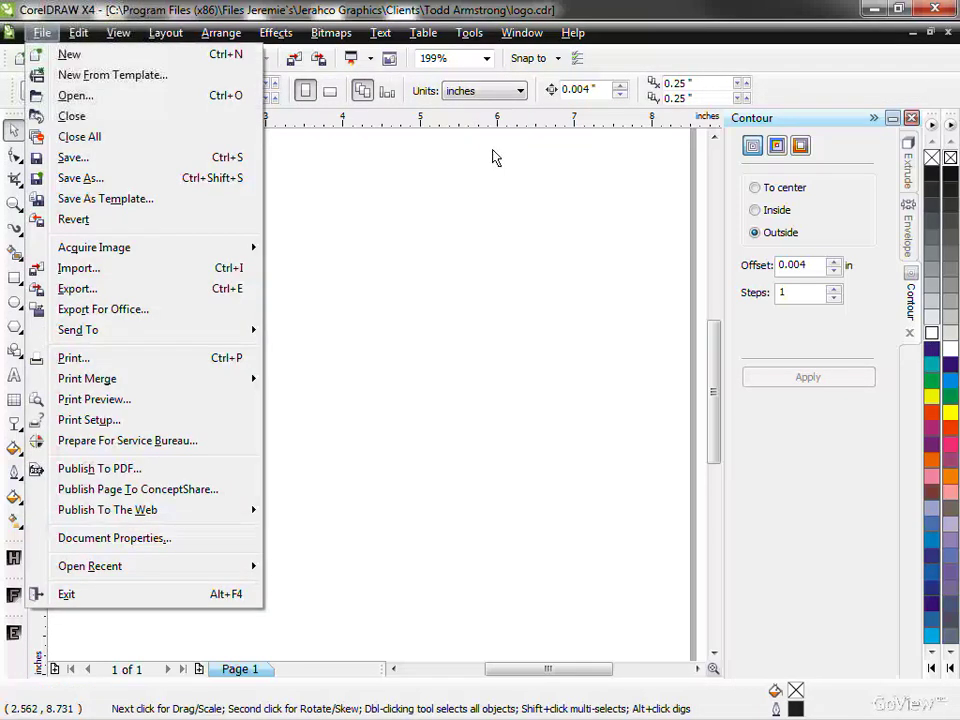
pyautogui.click(493, 157)
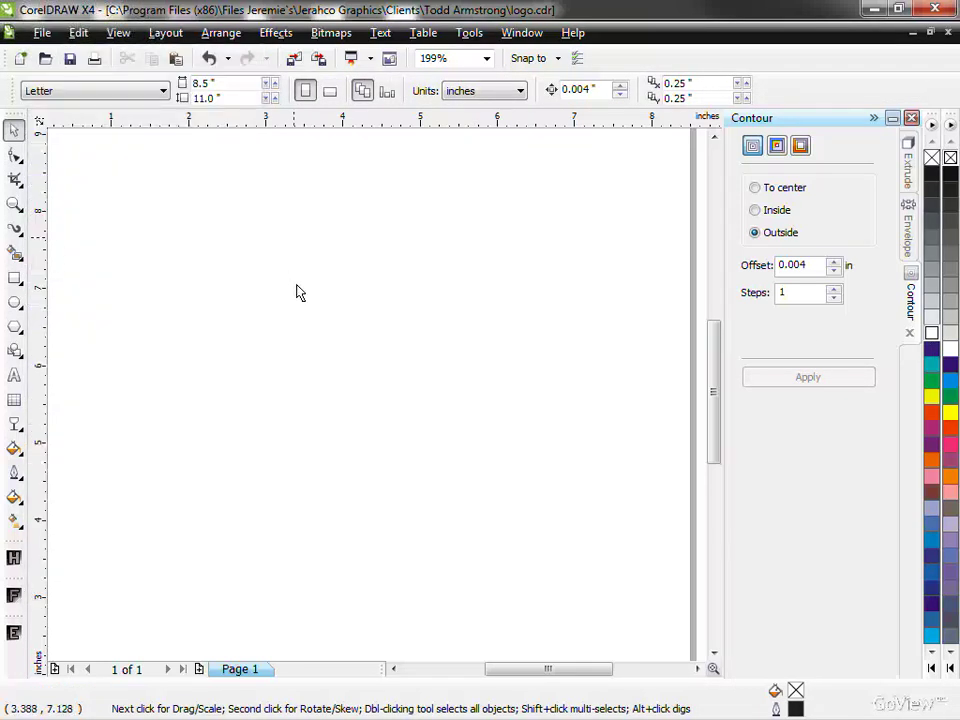
pyautogui.hotkey('ctrl', 'z')
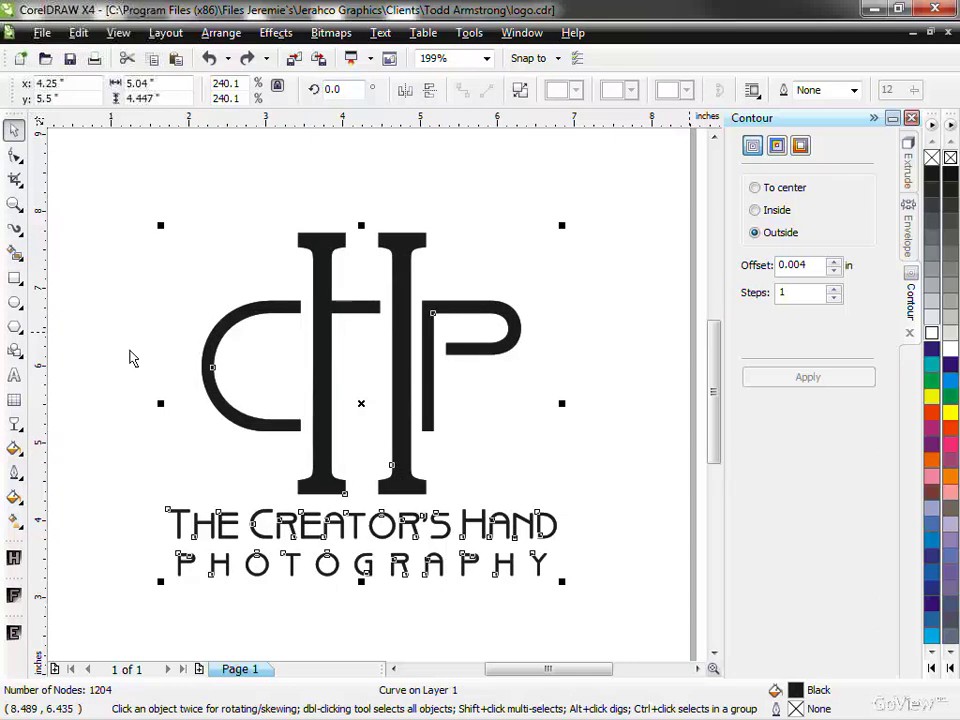
# Step: Apply Uniform transparency to the logo with the Interactive Transparency tool, then deselect it
pyautogui.click(16, 424)
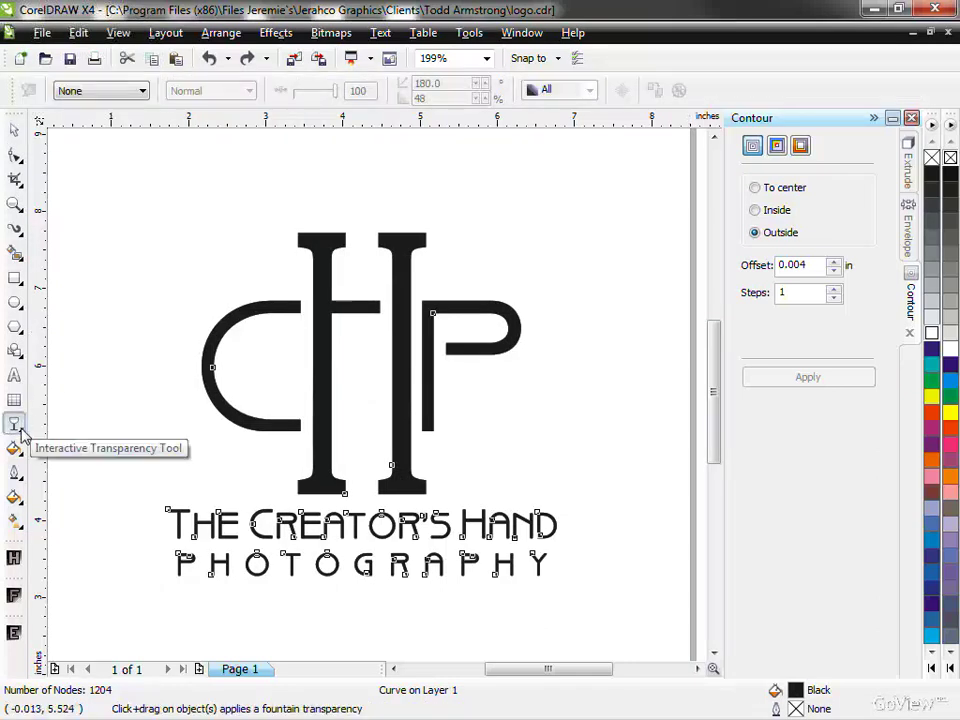
pyautogui.click(100, 91)
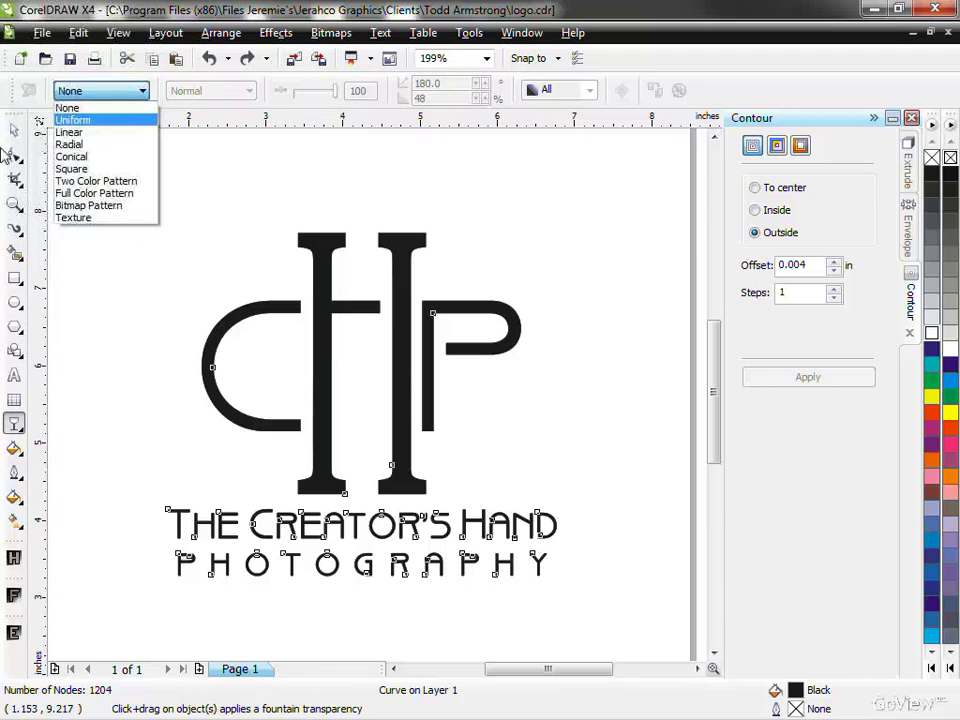
pyautogui.click(121, 125)
pyautogui.press('space')
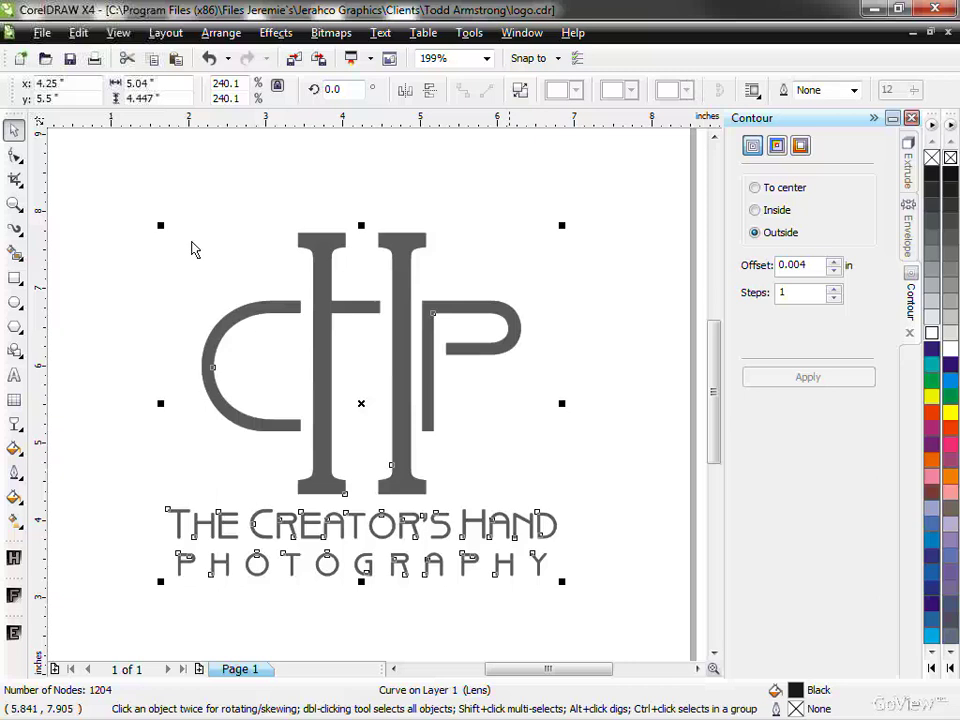
pyautogui.click(195, 249)
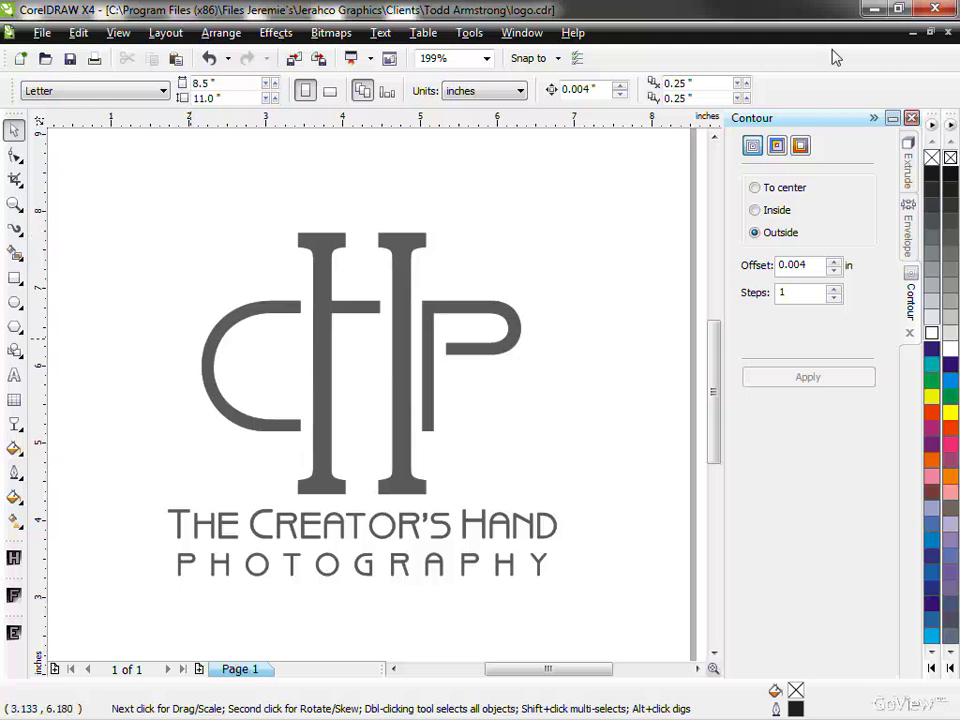
# Step: Minimize CorelDRAW and bring up the untitled.bmp bee photo in Photoshop
pyautogui.click(872, 12)
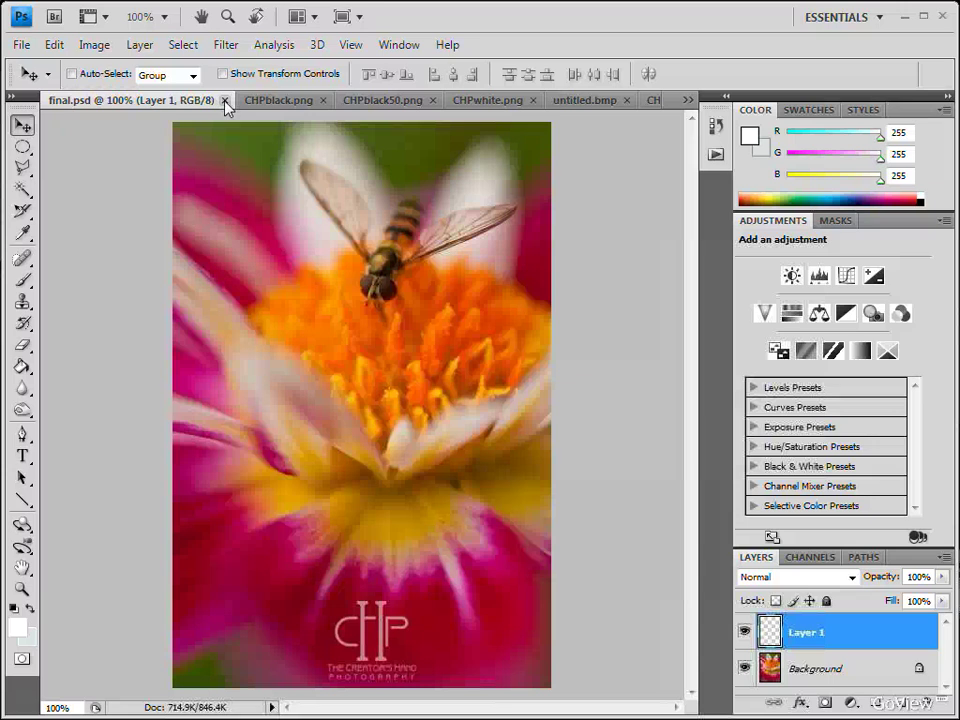
pyautogui.click(584, 102)
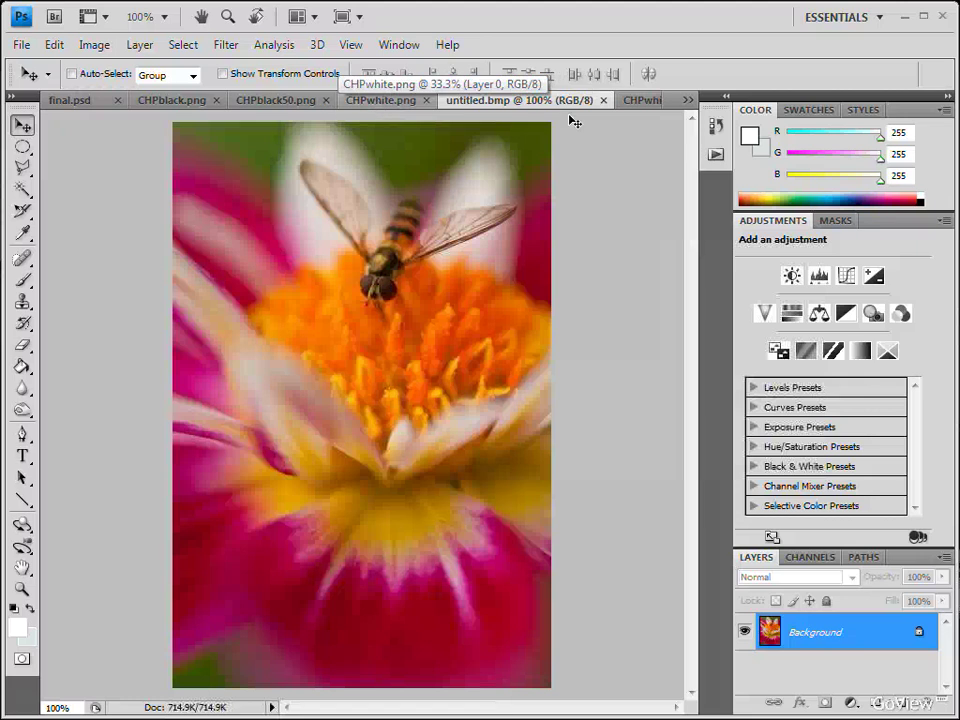
pyautogui.click(687, 100)
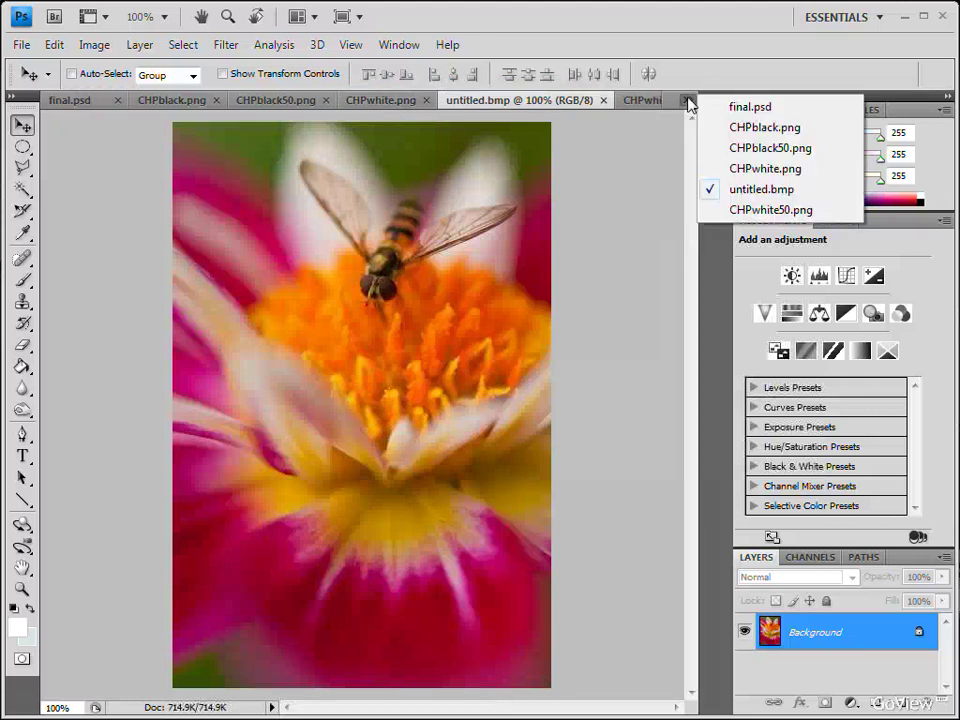
pyautogui.click(775, 210)
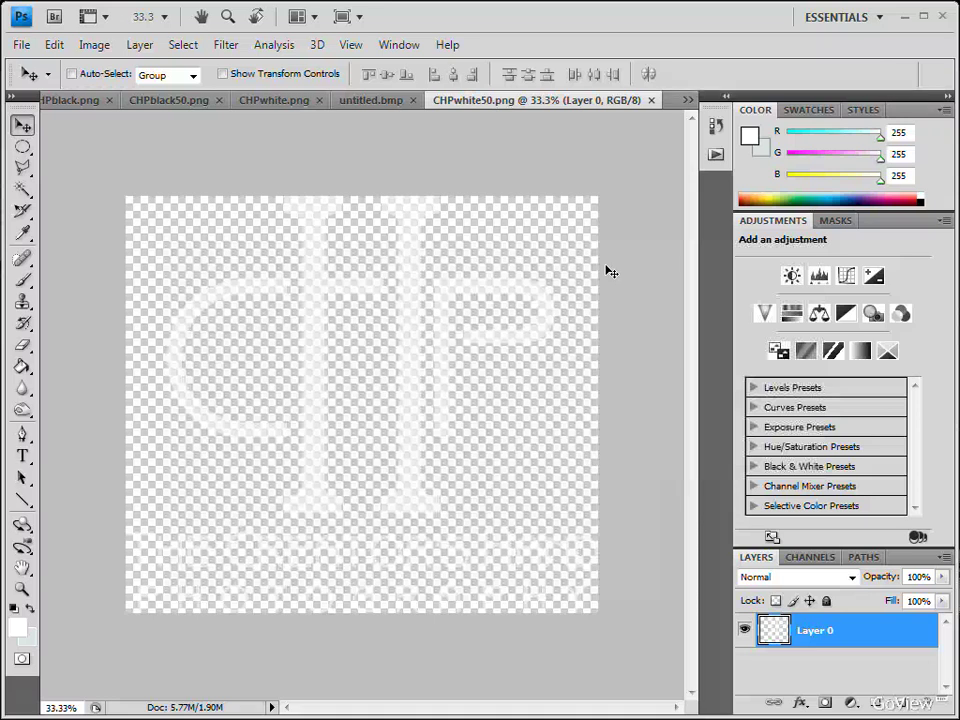
pyautogui.click(687, 100)
pyautogui.click(736, 127)
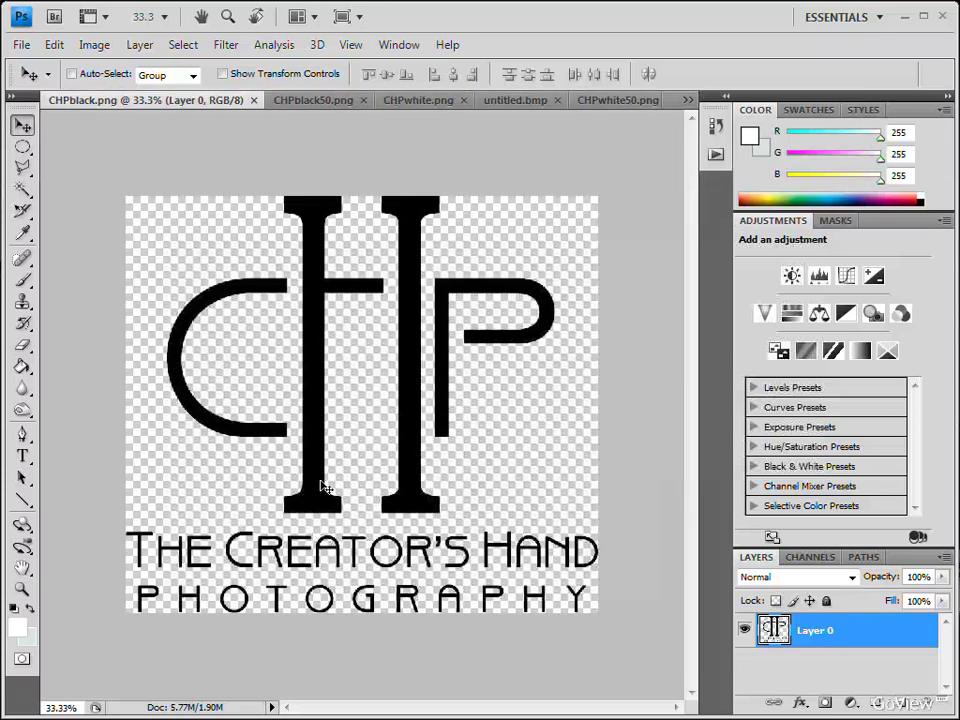
pyautogui.click(687, 100)
pyautogui.click(745, 208)
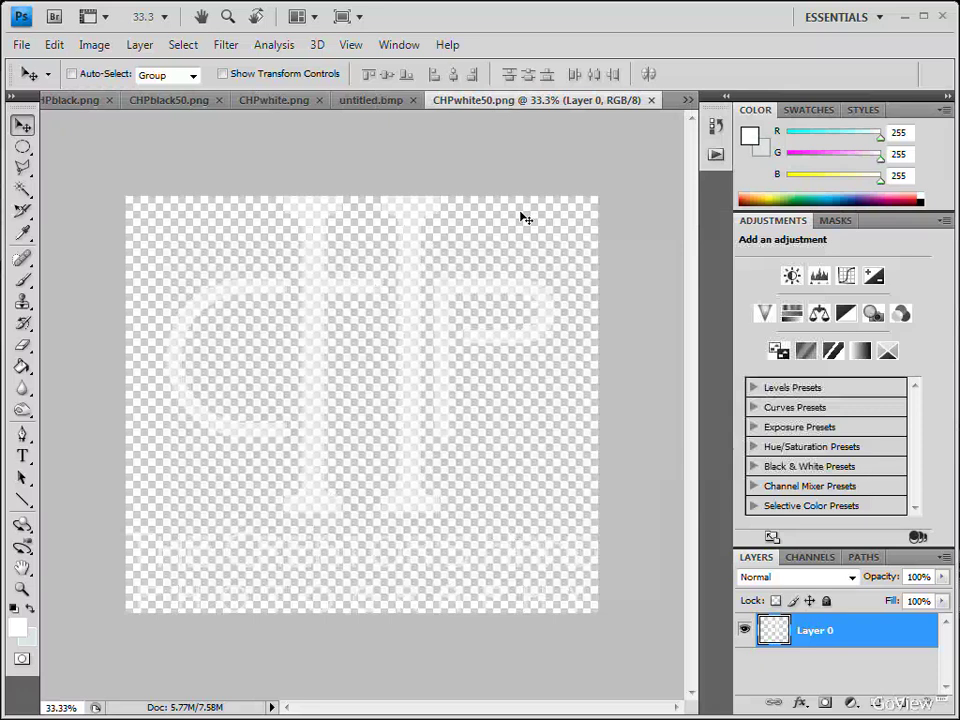
pyautogui.click(386, 100)
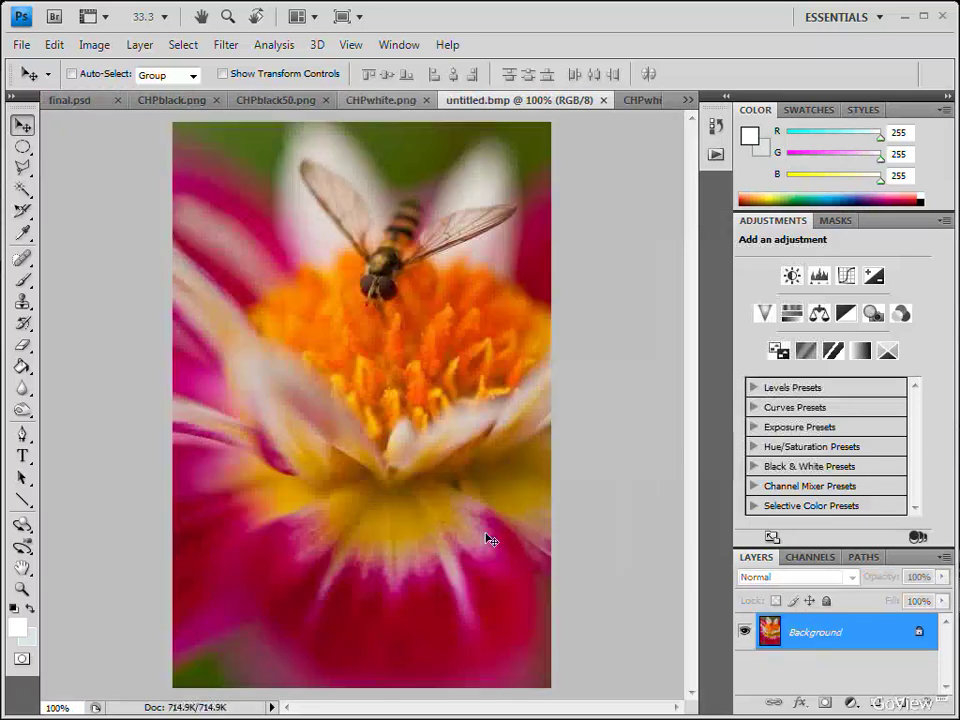
# Step: Resize CHPwhite50.png to 72 pixels/inch resolution and 25 percent width
pyautogui.click(643, 101)
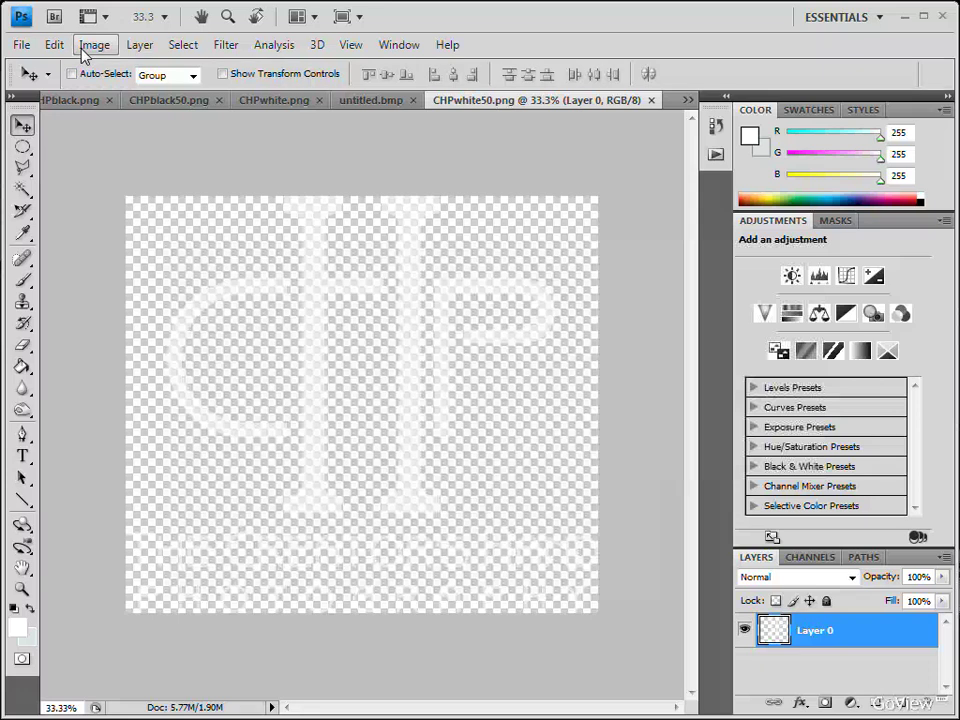
pyautogui.click(85, 47)
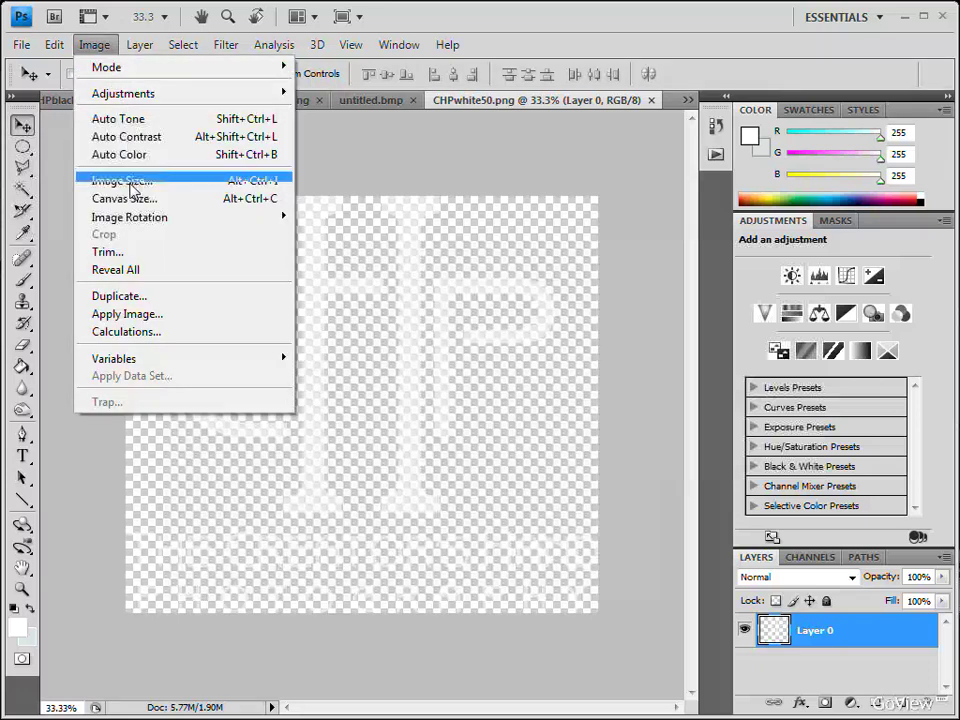
pyautogui.click(130, 182)
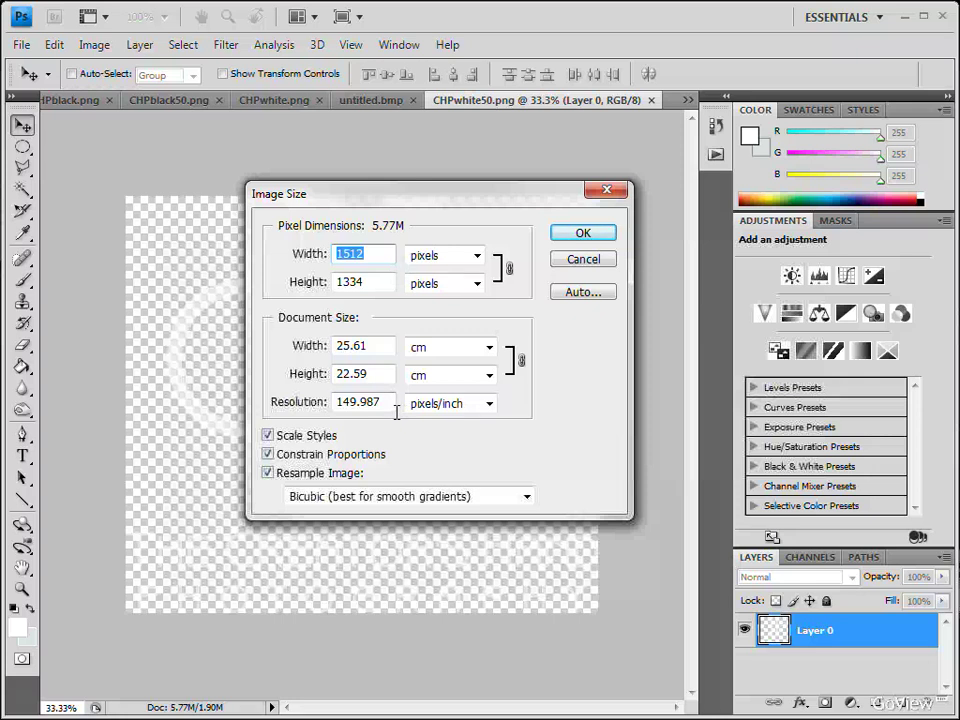
pyautogui.doubleClick(355, 401)
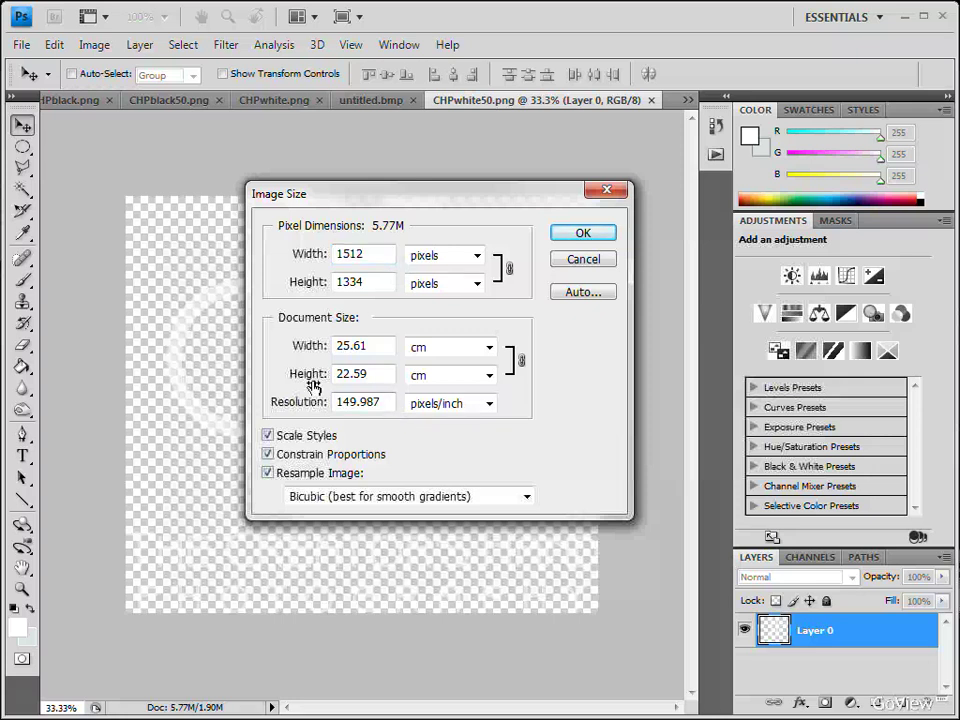
pyautogui.write('7')
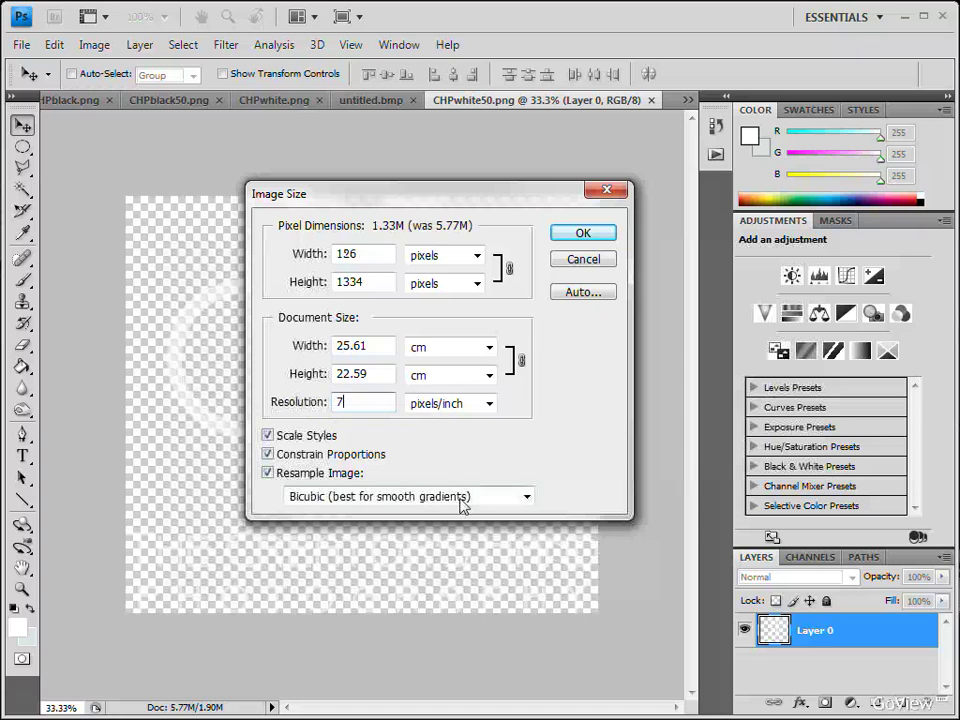
pyautogui.write('2')
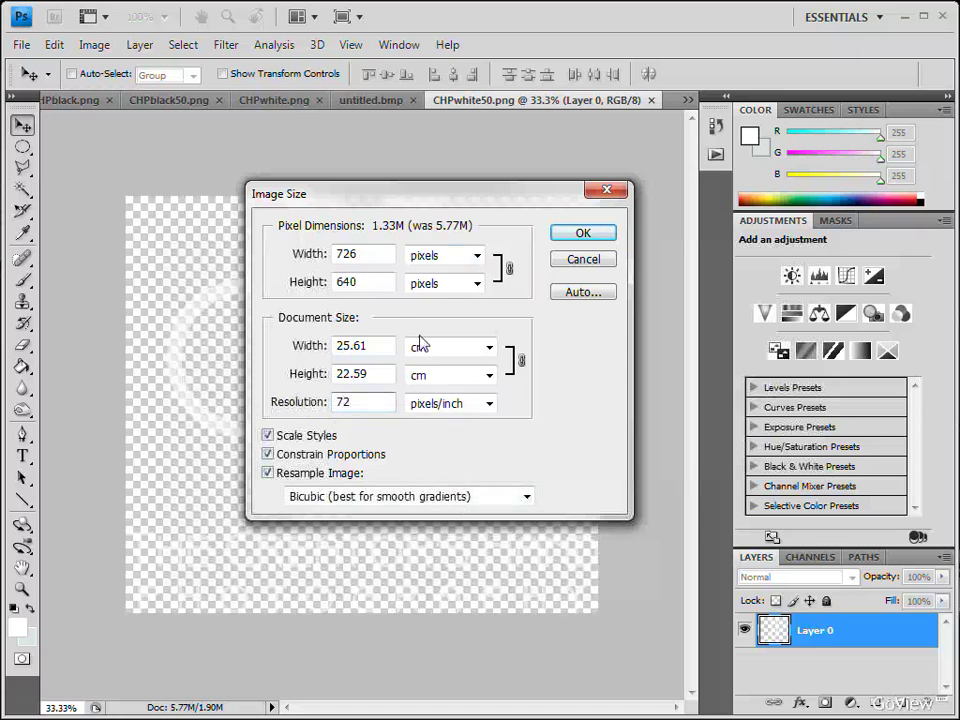
pyautogui.click(452, 256)
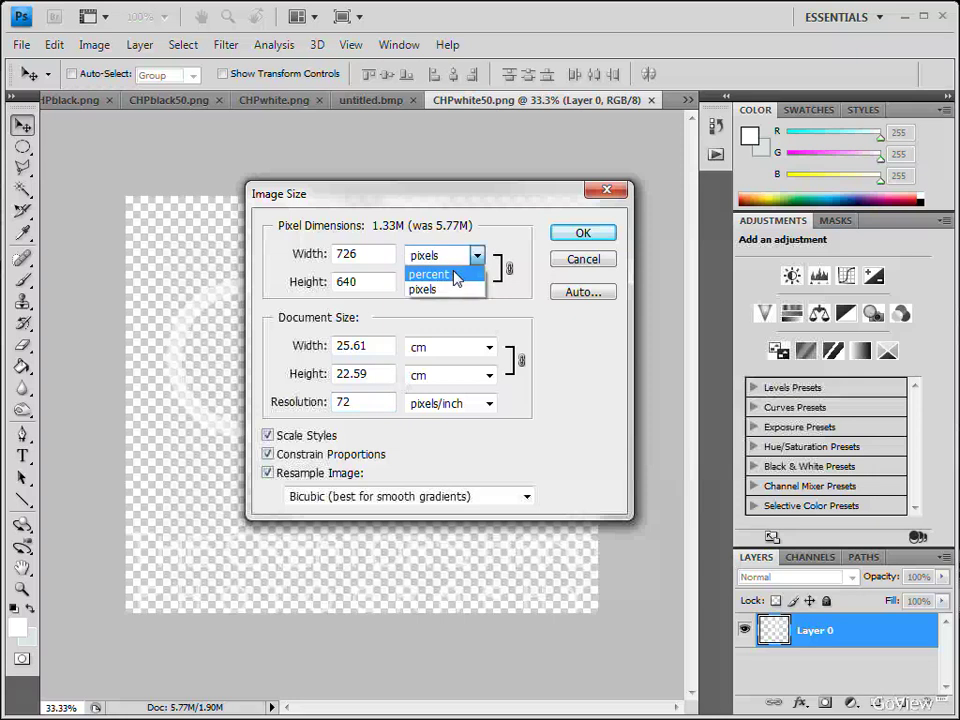
pyautogui.click(443, 272)
pyautogui.click(443, 255)
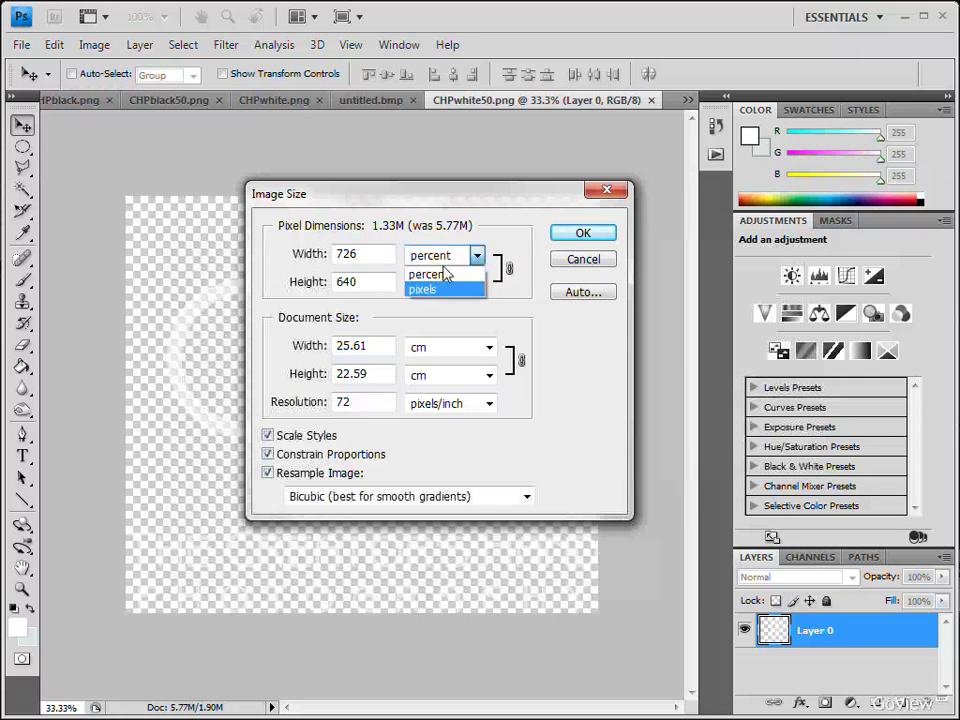
pyautogui.click(430, 271)
pyautogui.hotkey('shift', 'Tab')
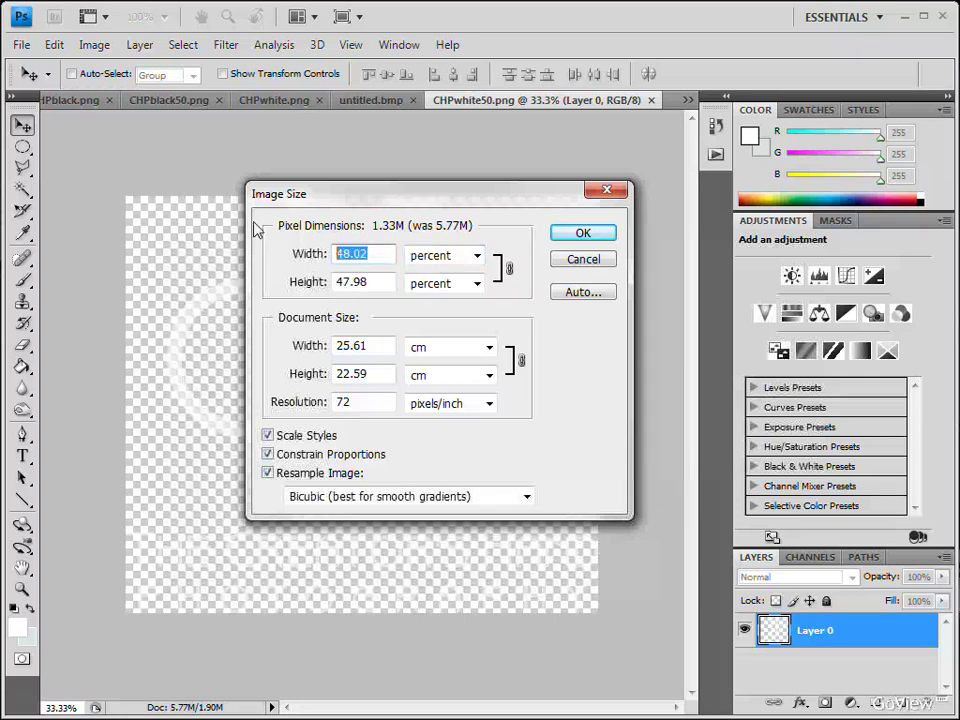
pyautogui.write('25')
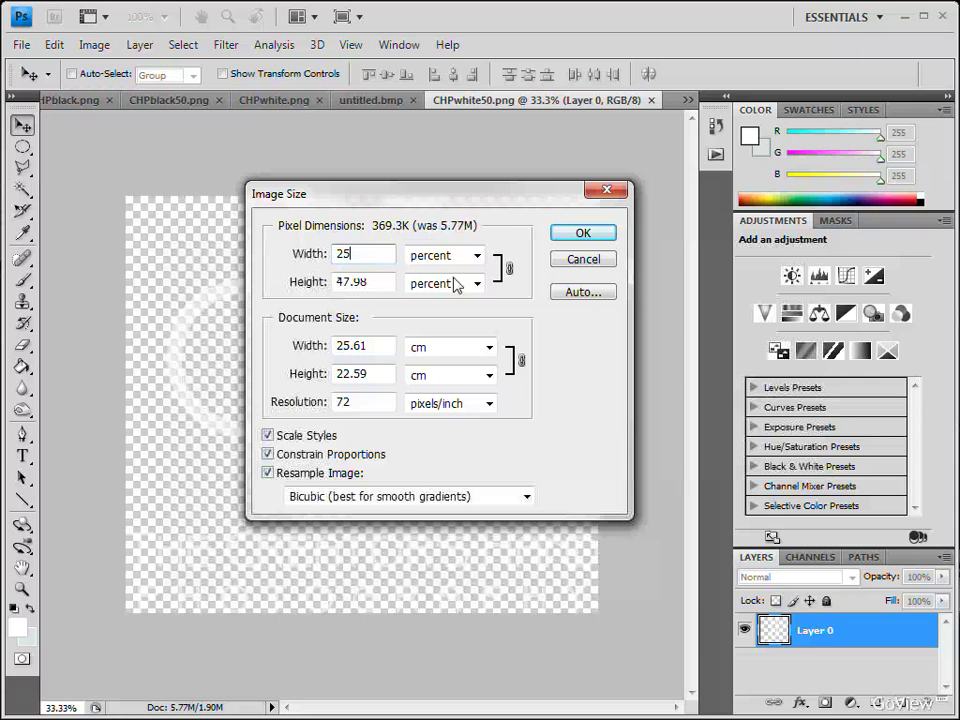
pyautogui.click(583, 231)
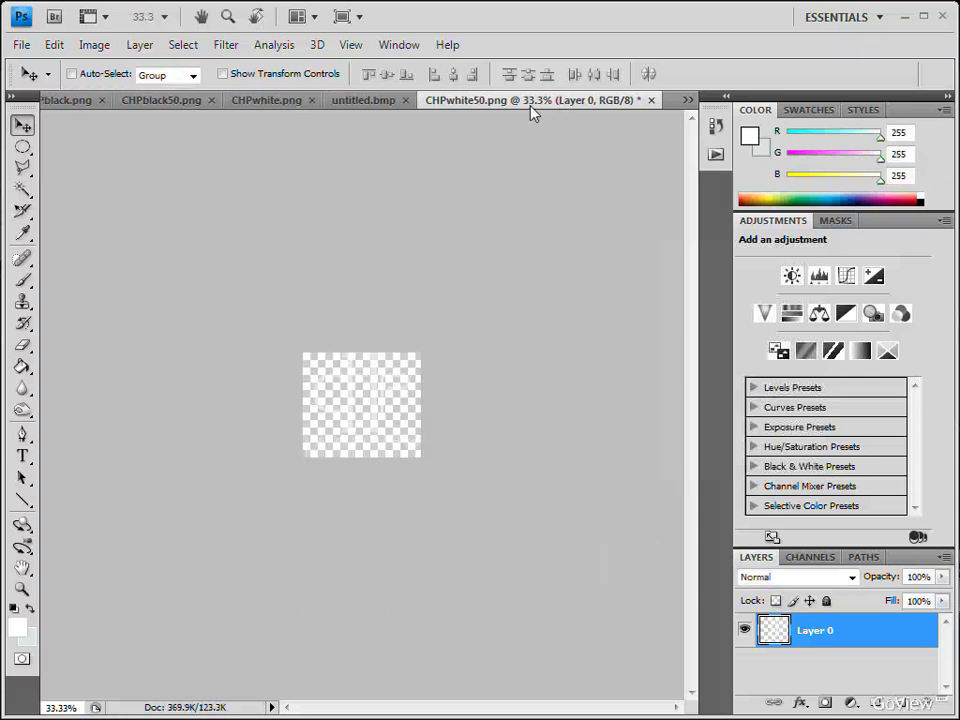
# Step: View the logo at Actual Pixels and shrink it to 25 percent, about 95 × 84 pixels
pyautogui.click(348, 47)
pyautogui.click(400, 235)
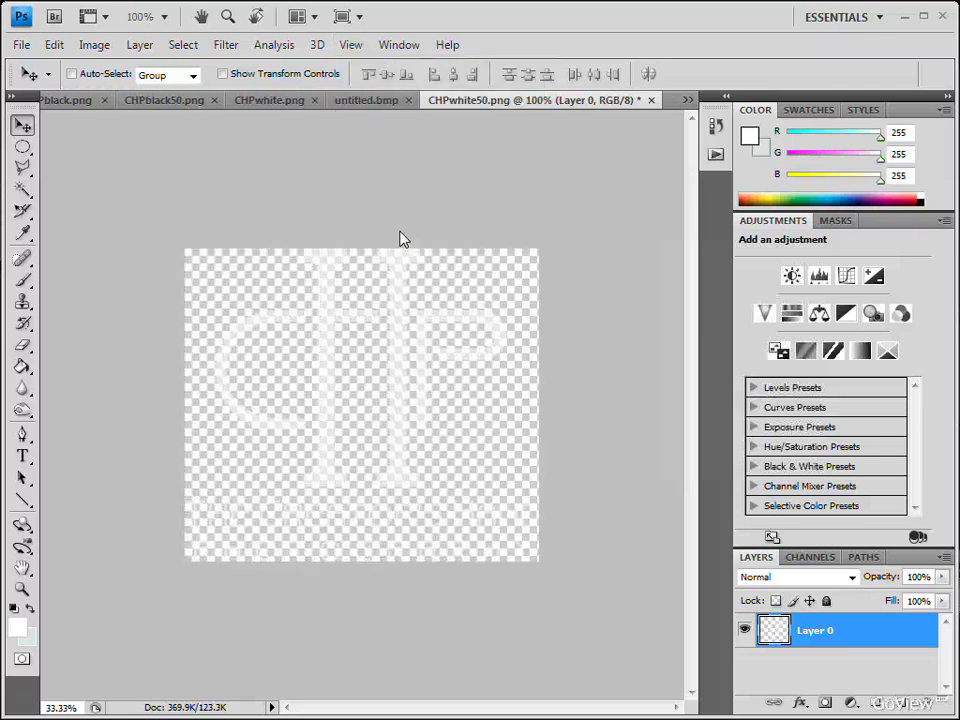
pyautogui.click(94, 46)
pyautogui.hotkey('ctrl', 'alt', 'i')
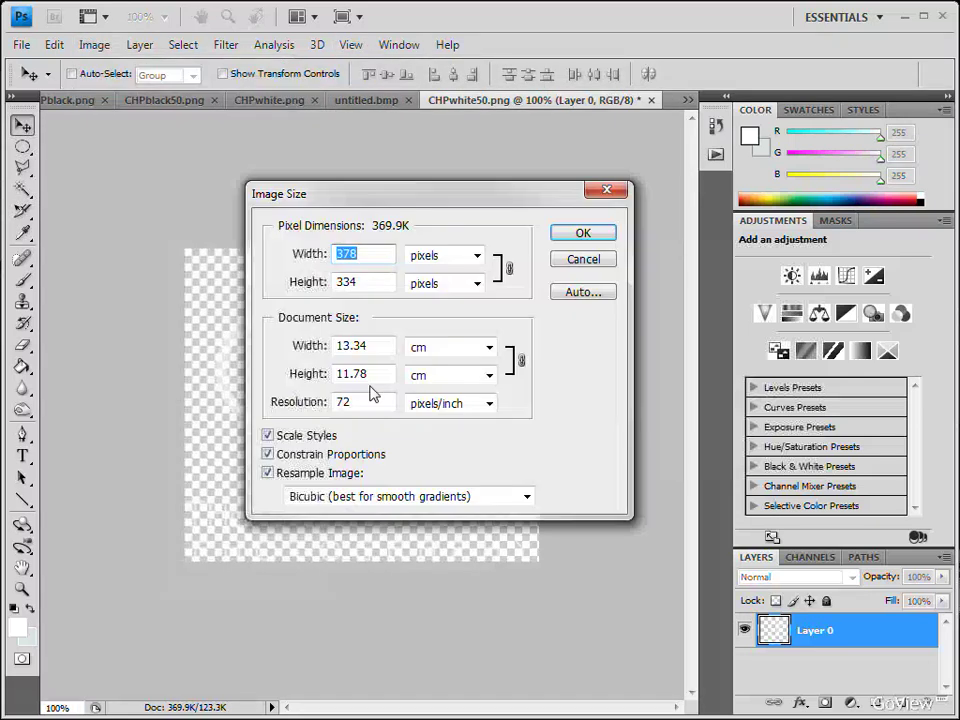
pyautogui.click(442, 255)
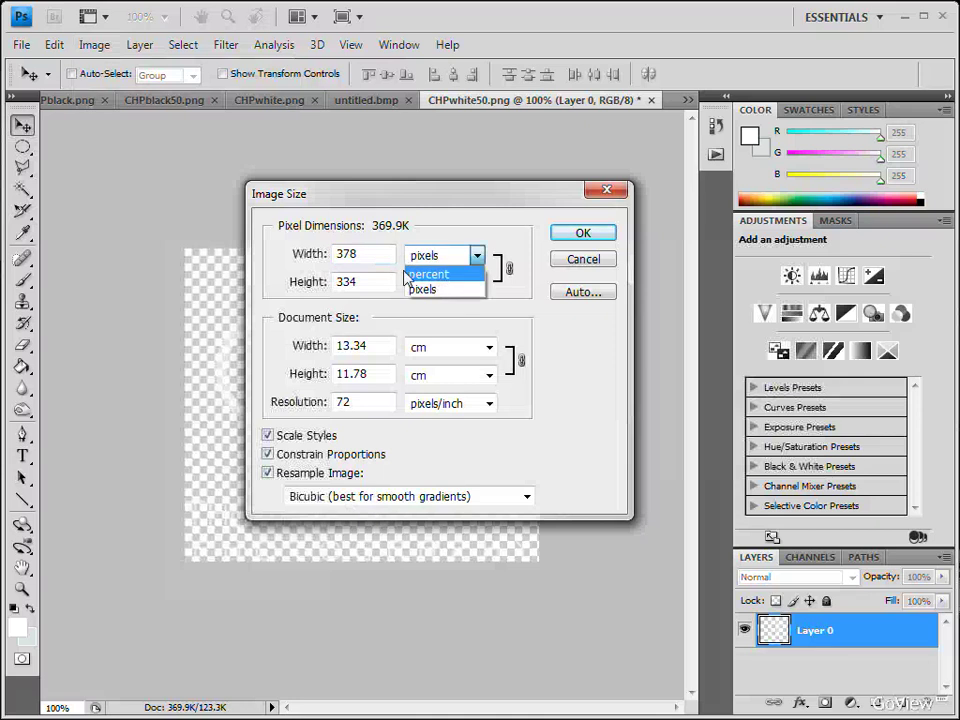
pyautogui.click(437, 278)
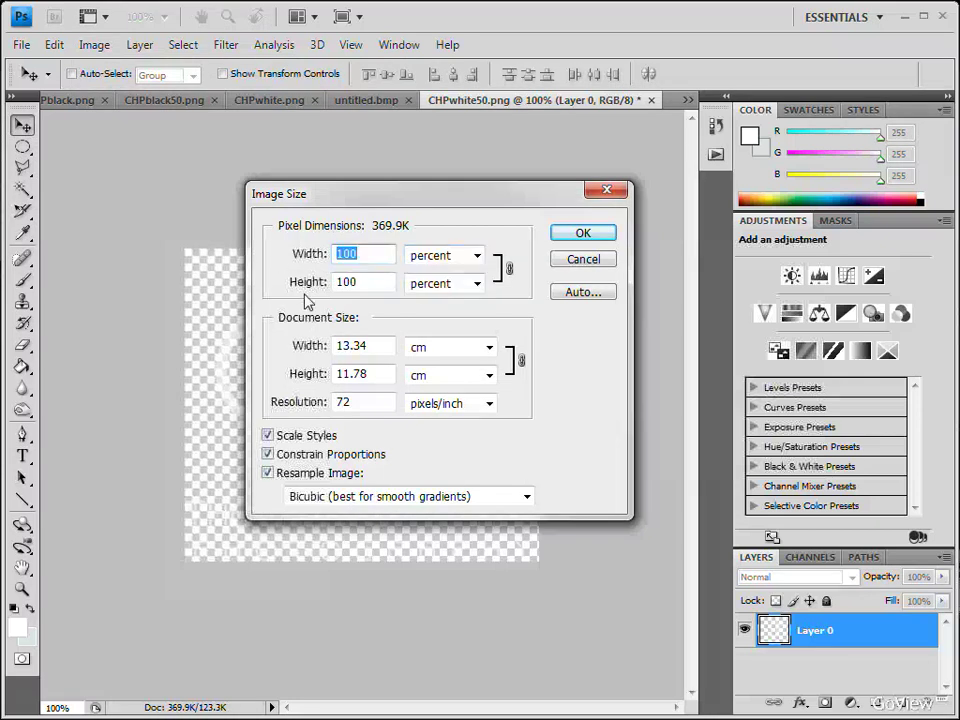
pyautogui.write('25')
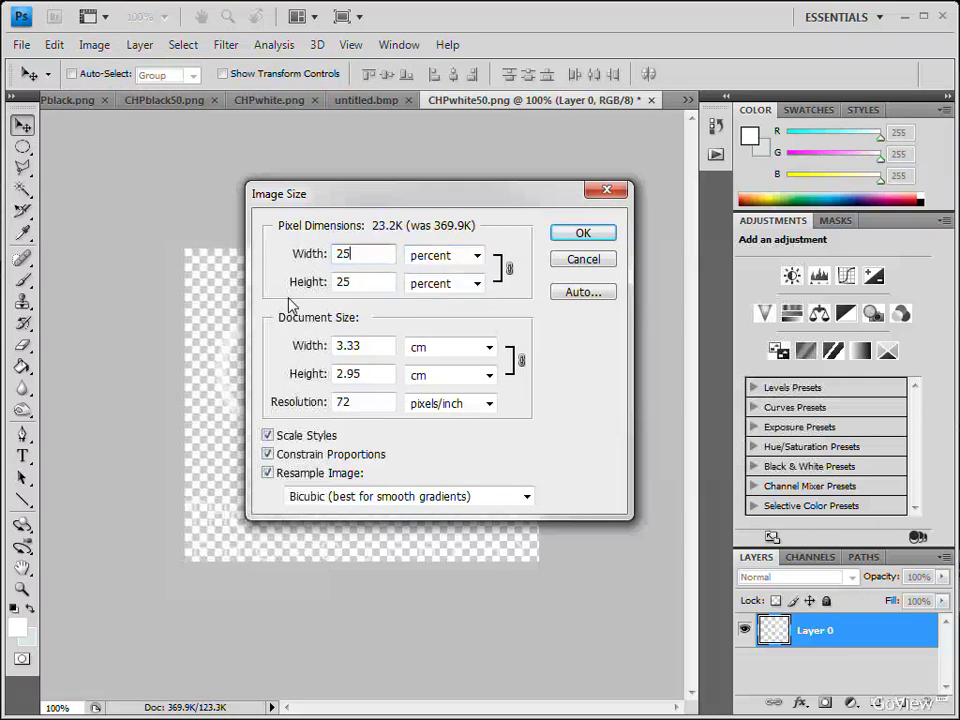
pyautogui.click(583, 232)
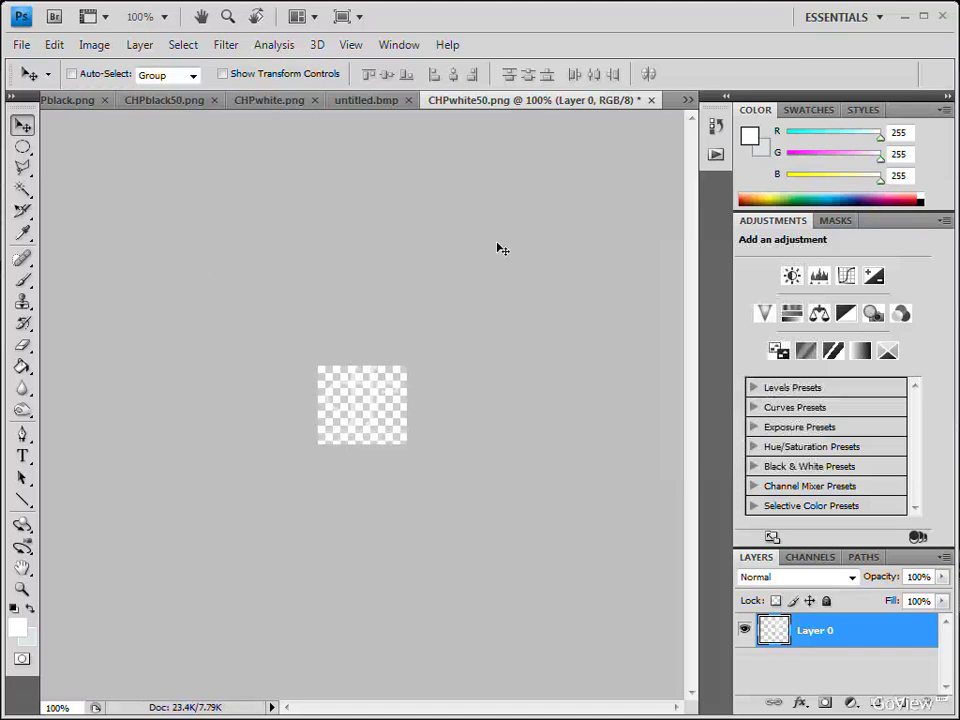
# Step: Paste the whole logo into untitled.bmp as Layer 1 and drag it near the photo's bottom
pyautogui.click(22, 147)
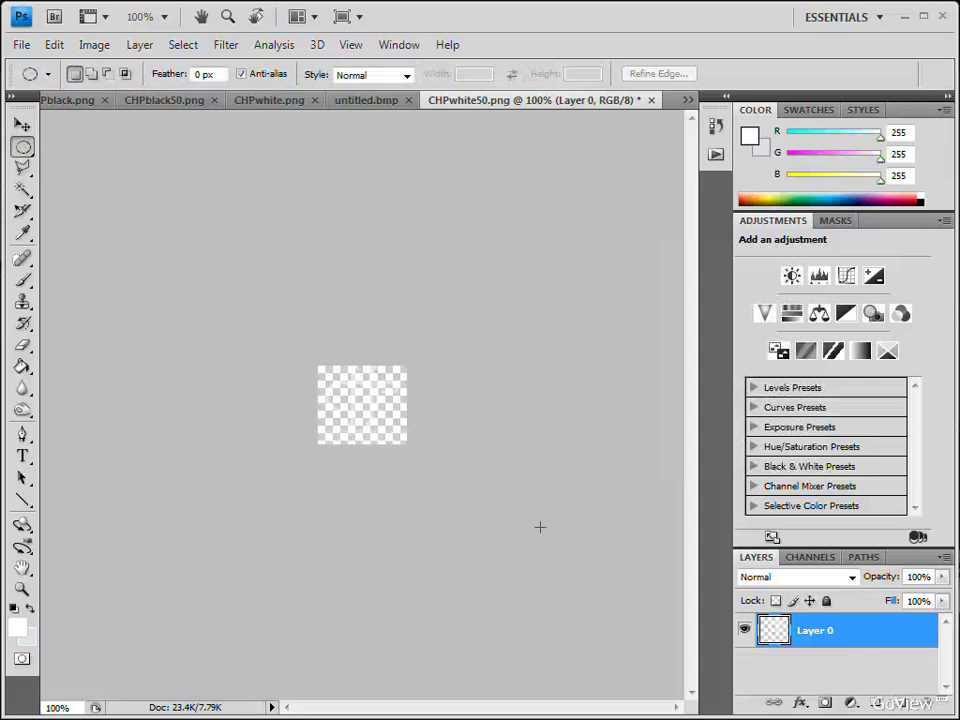
pyautogui.hotkey('ctrl', 'a')
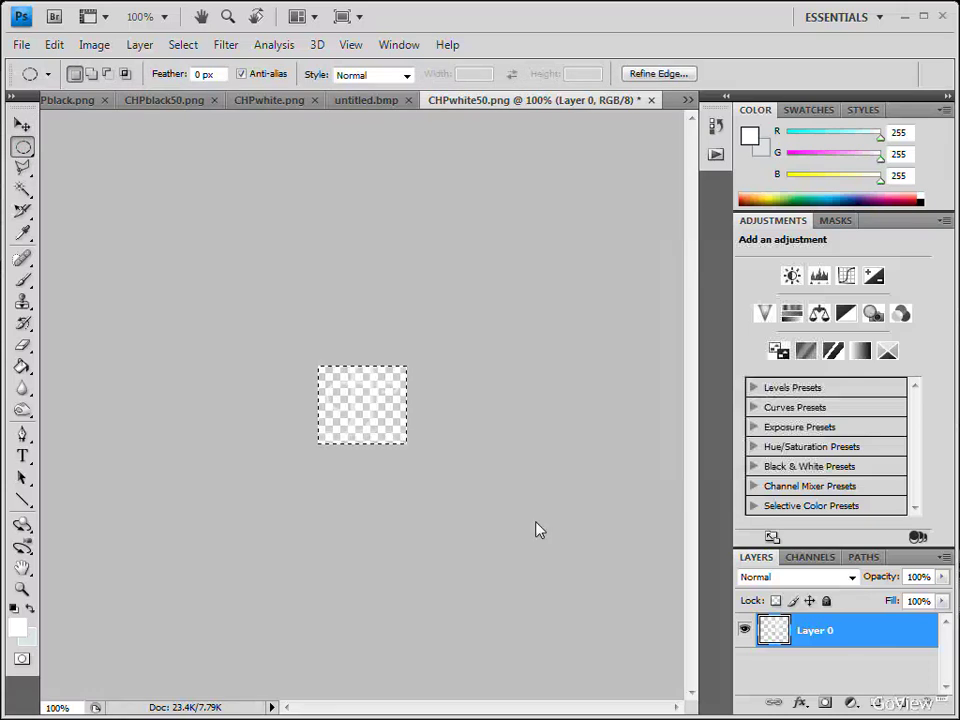
pyautogui.click(376, 102)
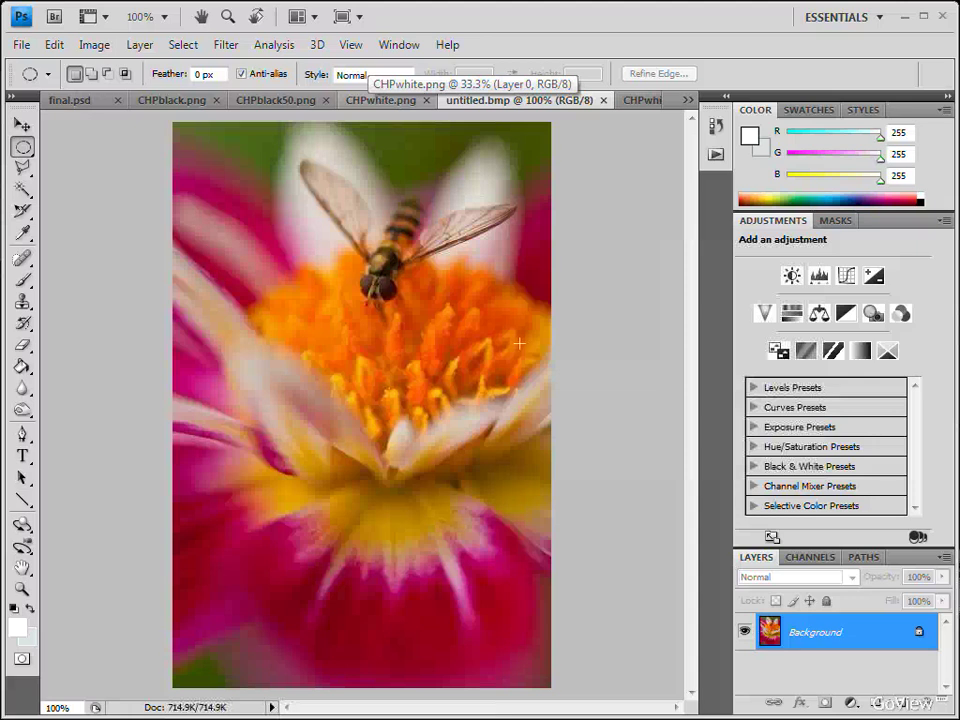
pyautogui.click(22, 124)
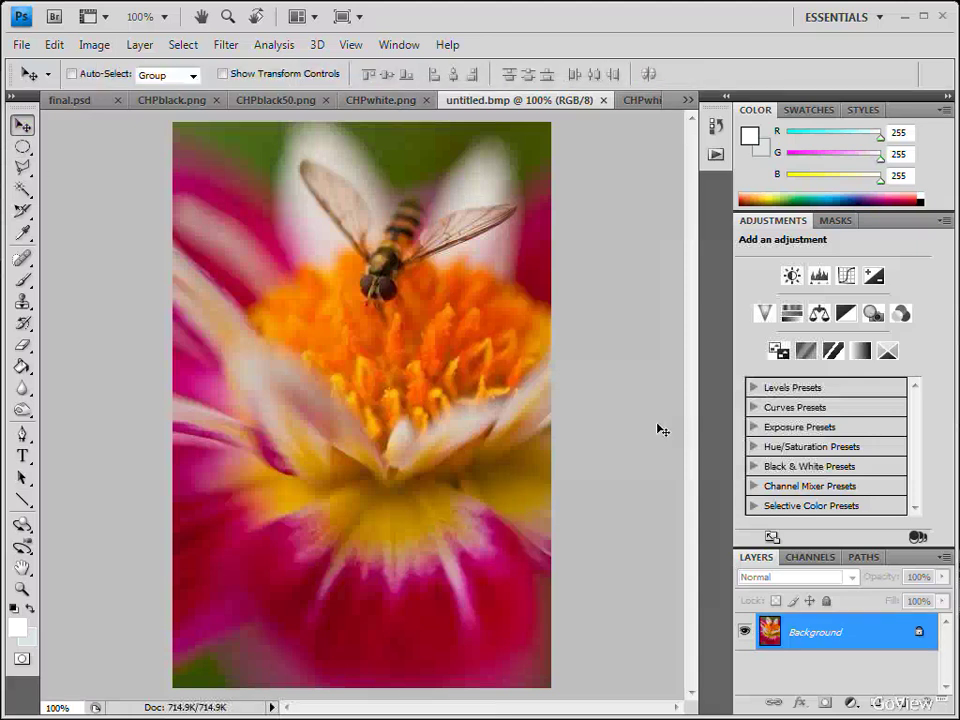
pyautogui.hotkey('ctrl', 'v')
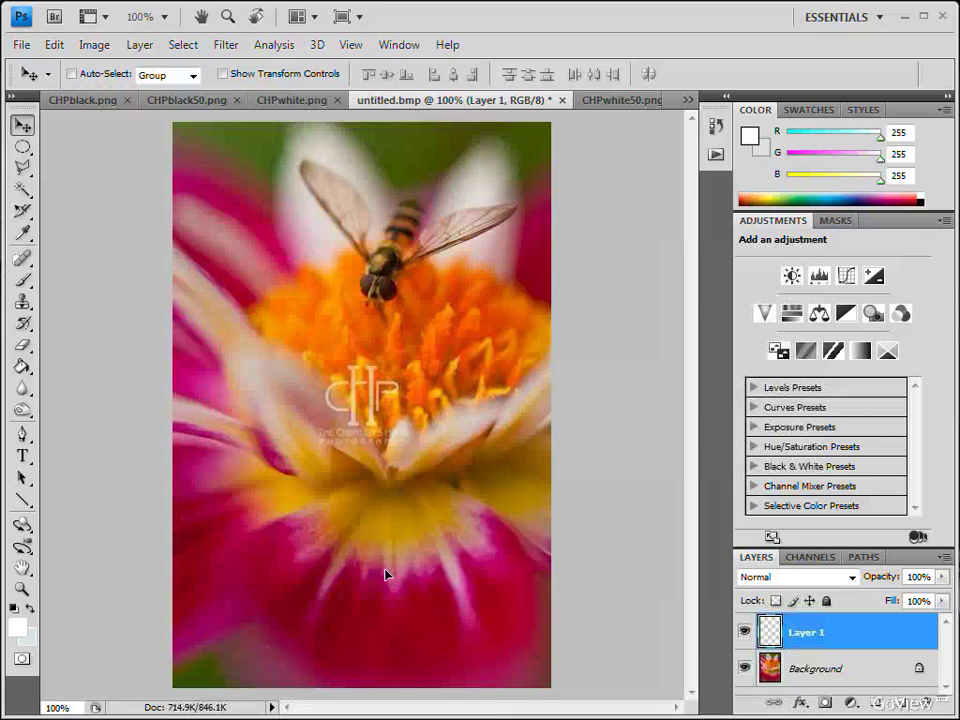
pyautogui.moveTo(372, 419); pyautogui.dragTo(379, 641)
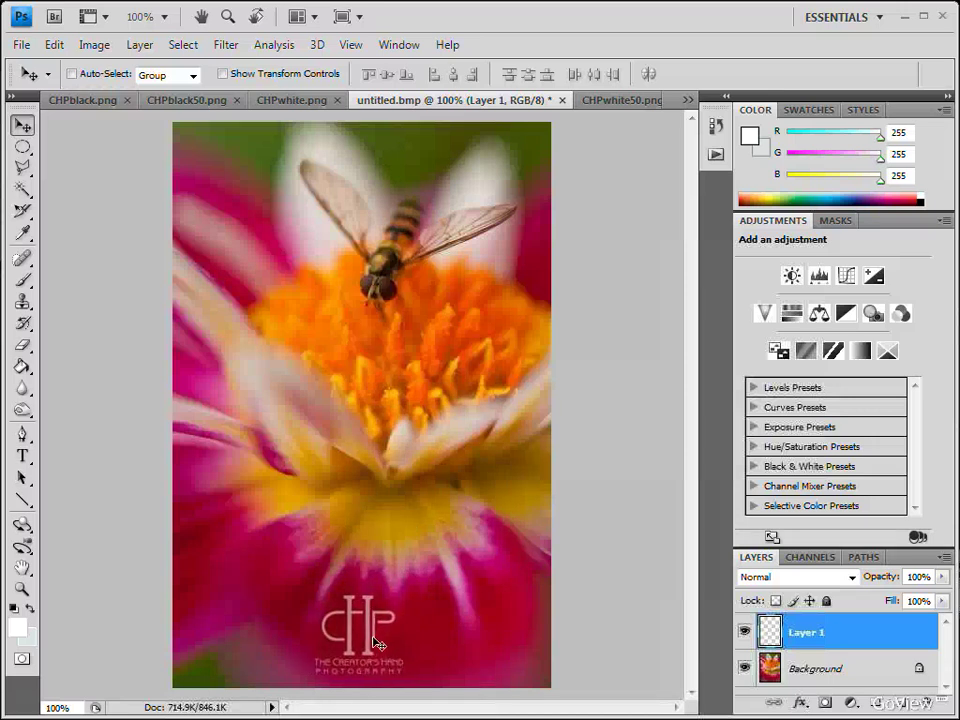
# Step: Save the photo to the Desktop as bee.jpg in JPEG format at quality 12 (Maximum)
pyautogui.click(21, 45)
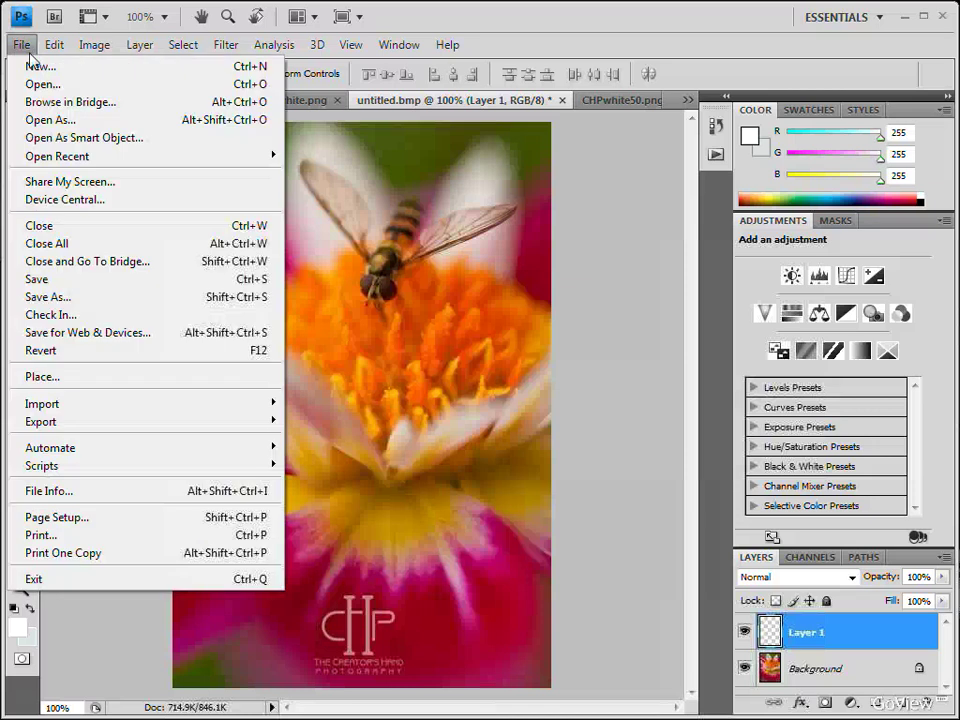
pyautogui.click(70, 298)
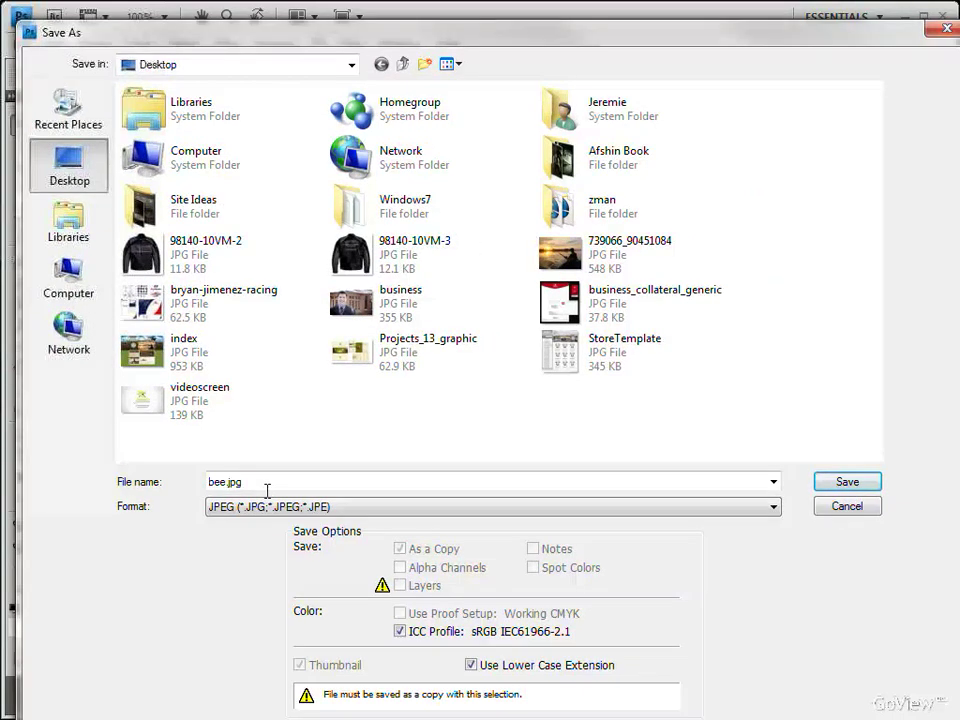
pyautogui.doubleClick(381, 482)
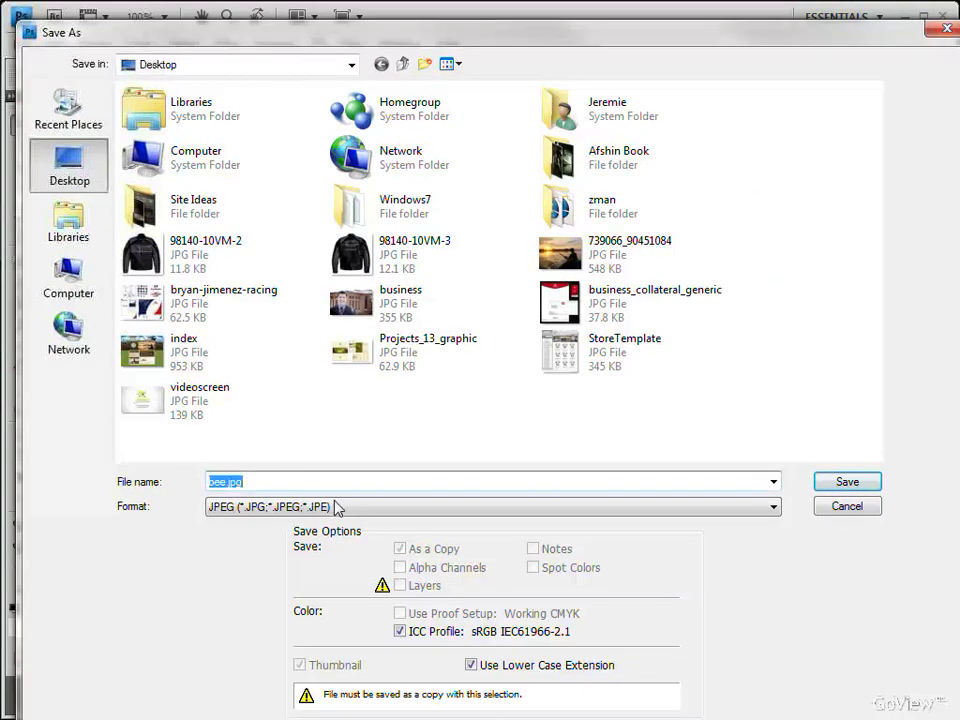
pyautogui.press('Tab')
pyautogui.hotkey('alt', 'Down')
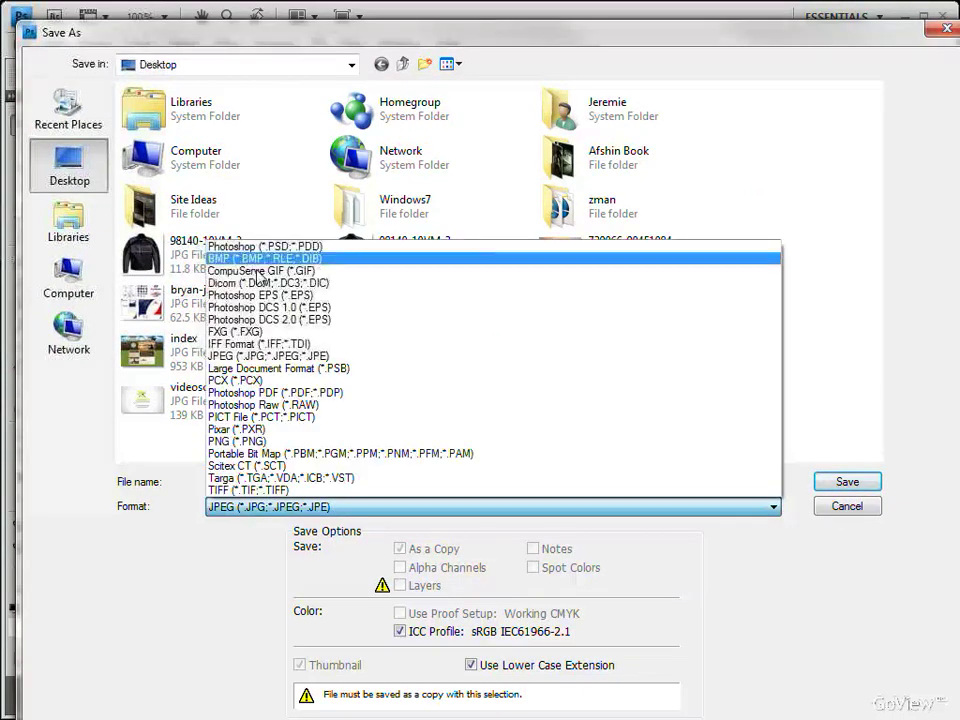
pyautogui.press('End')
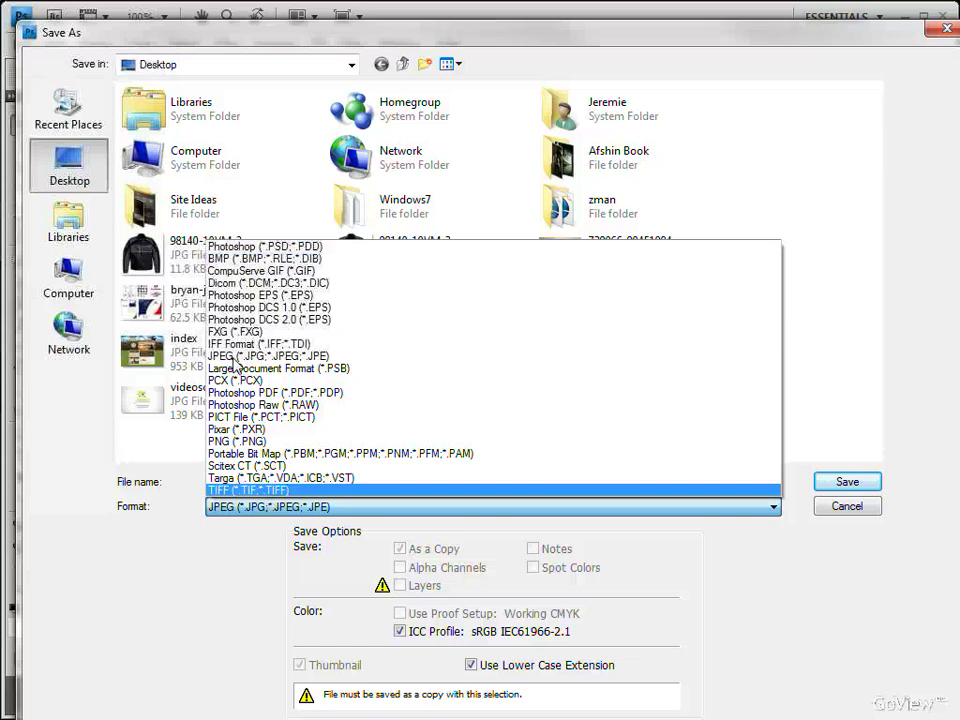
pyautogui.click(233, 357)
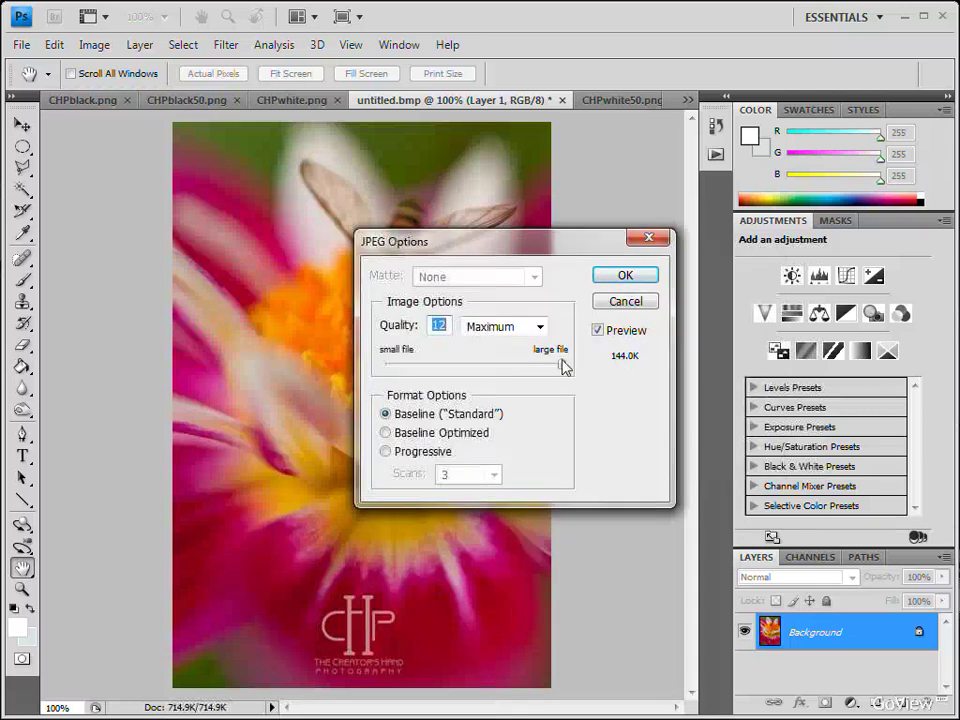
pyautogui.moveTo(563, 369); pyautogui.dragTo(487, 365)
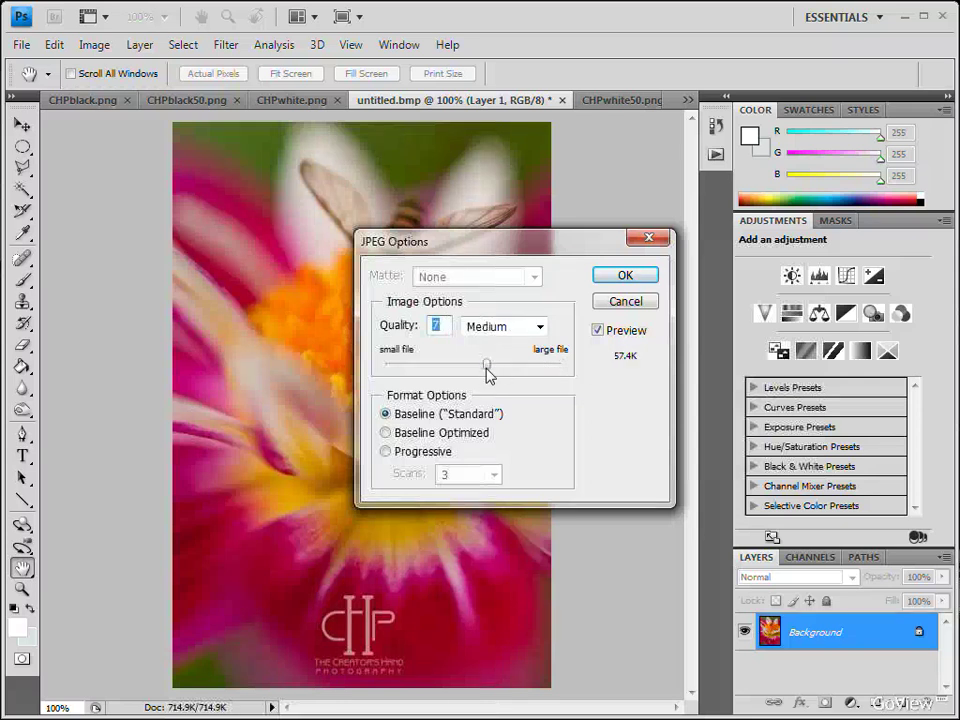
pyautogui.moveTo(487, 370); pyautogui.dragTo(572, 379)
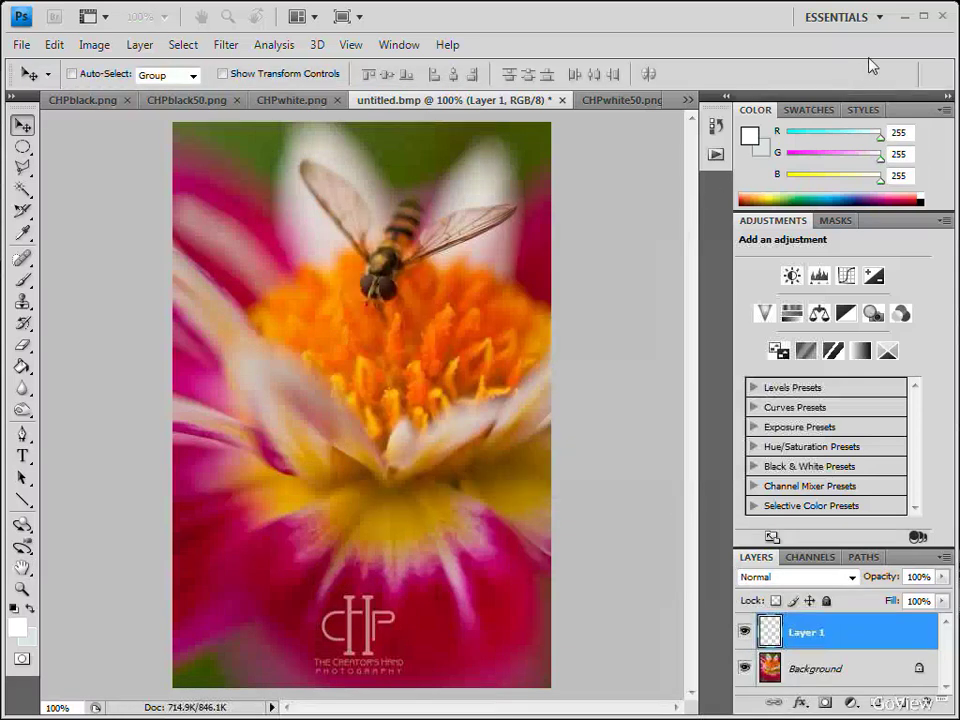
# Step: Open the saved bee image from the desktop in Windows Photo Viewer, maximized
pyautogui.click(904, 17)
pyautogui.click(470, 482)
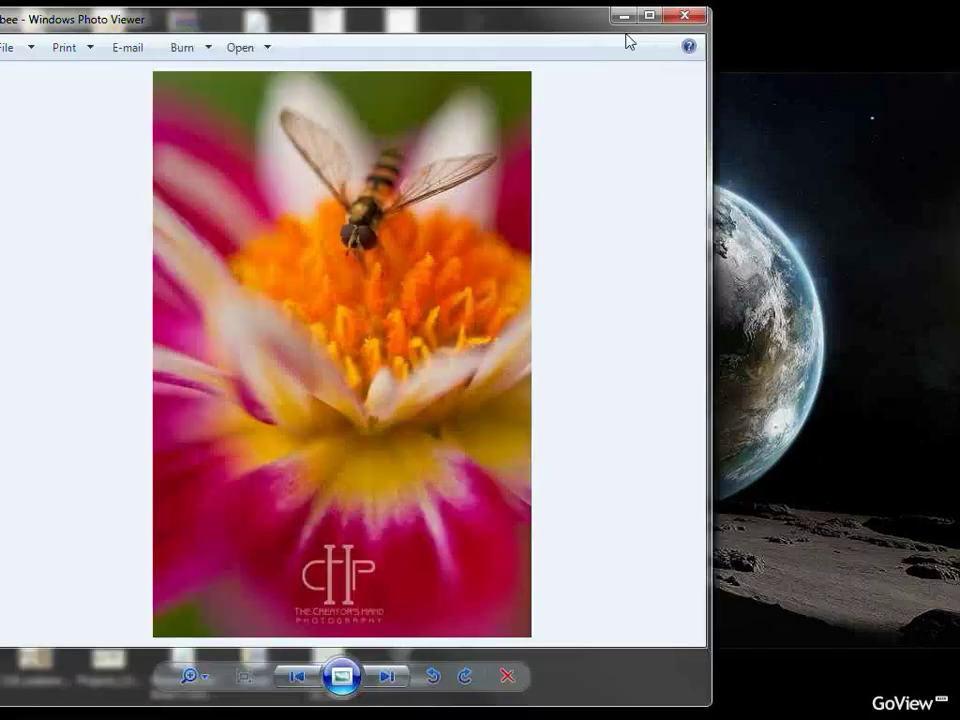
pyautogui.click(651, 16)
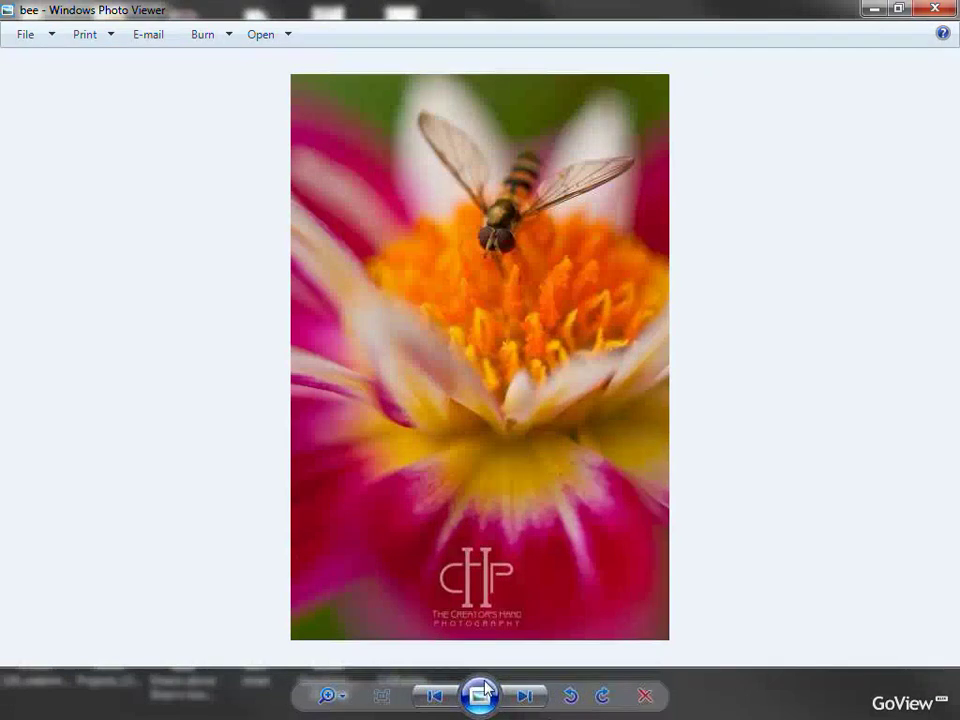